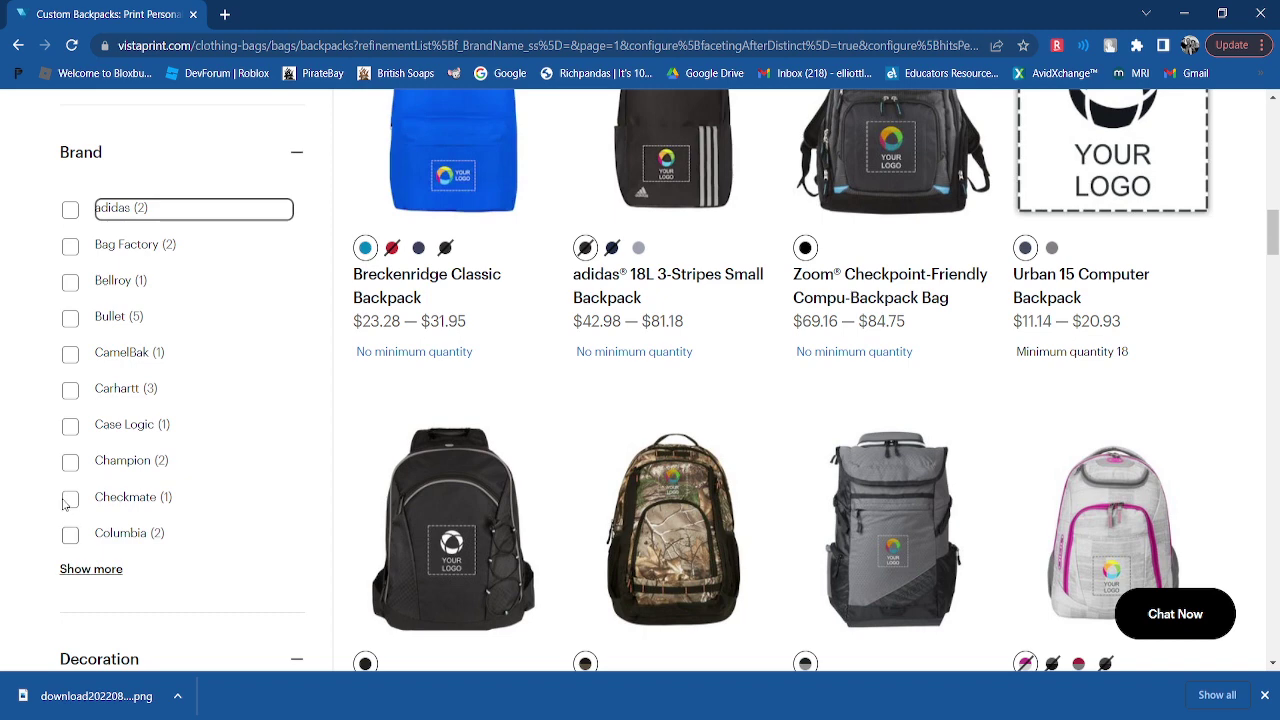
# Filter the backpacks by the Champion brand, view the matching models, and clear the filter
pyautogui.click(70, 463)
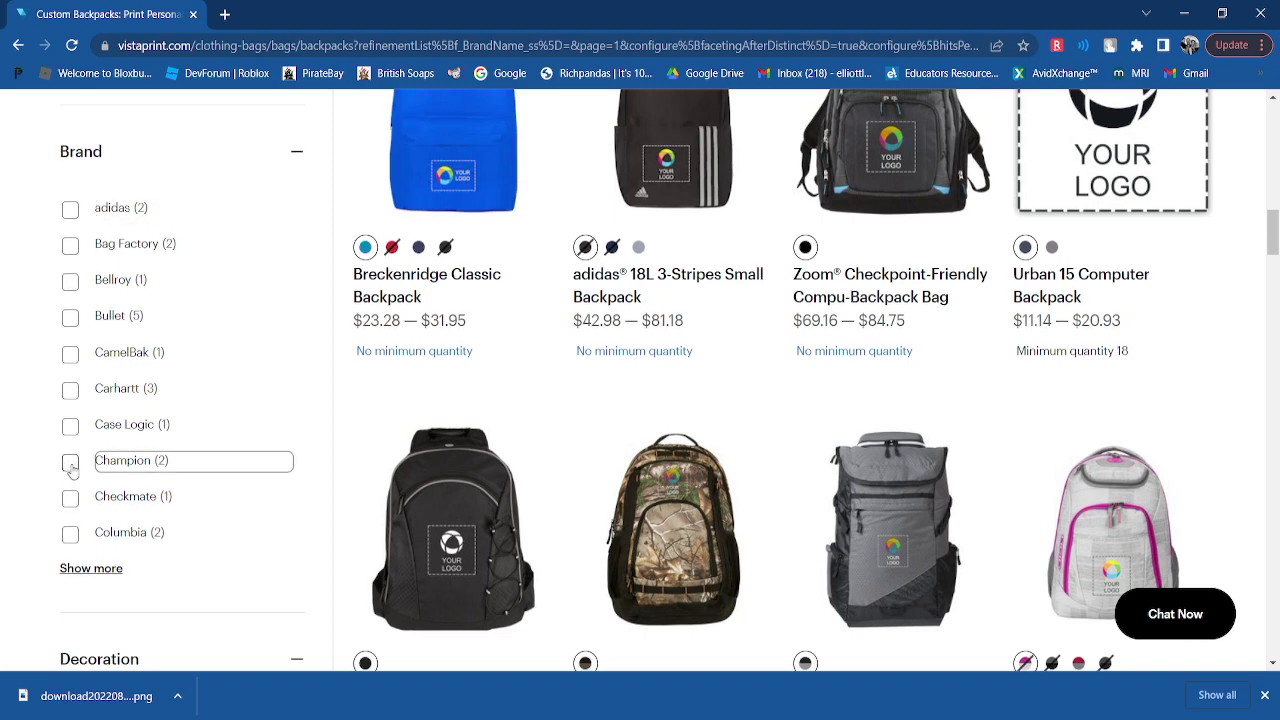
pyautogui.click(72, 468)
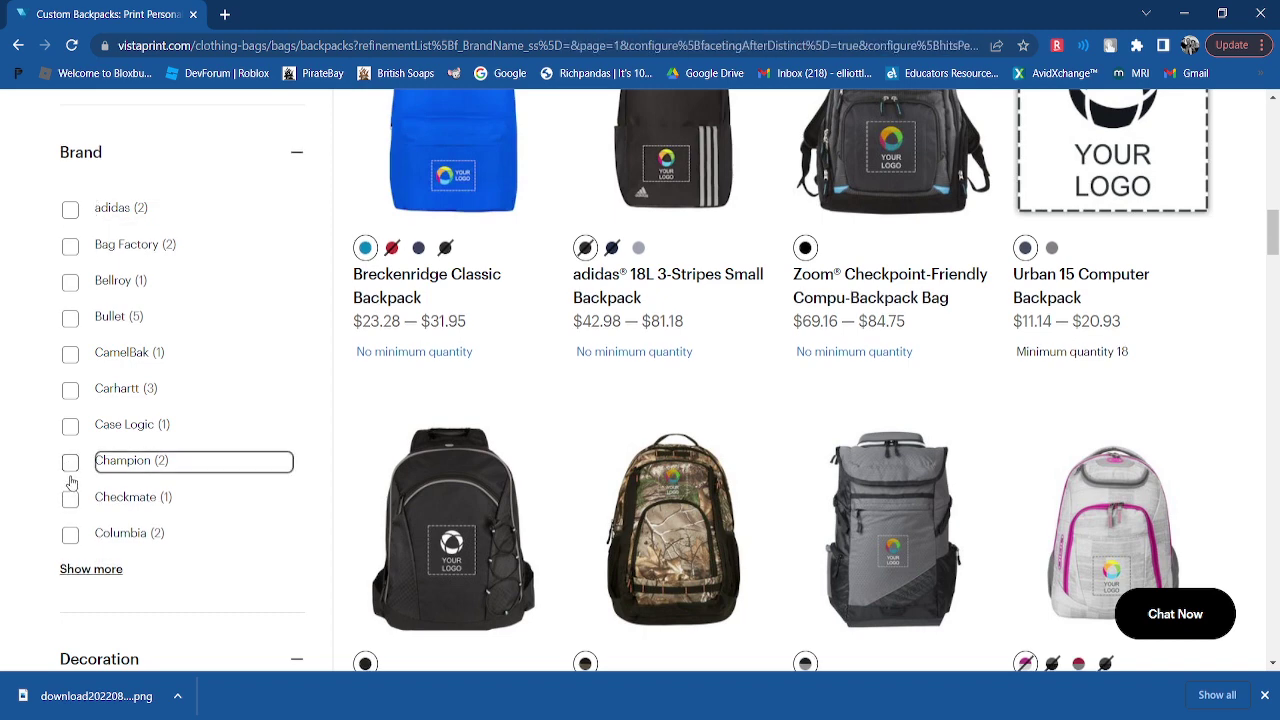
pyautogui.click(70, 463)
pyautogui.scroll(10, 511, 463)
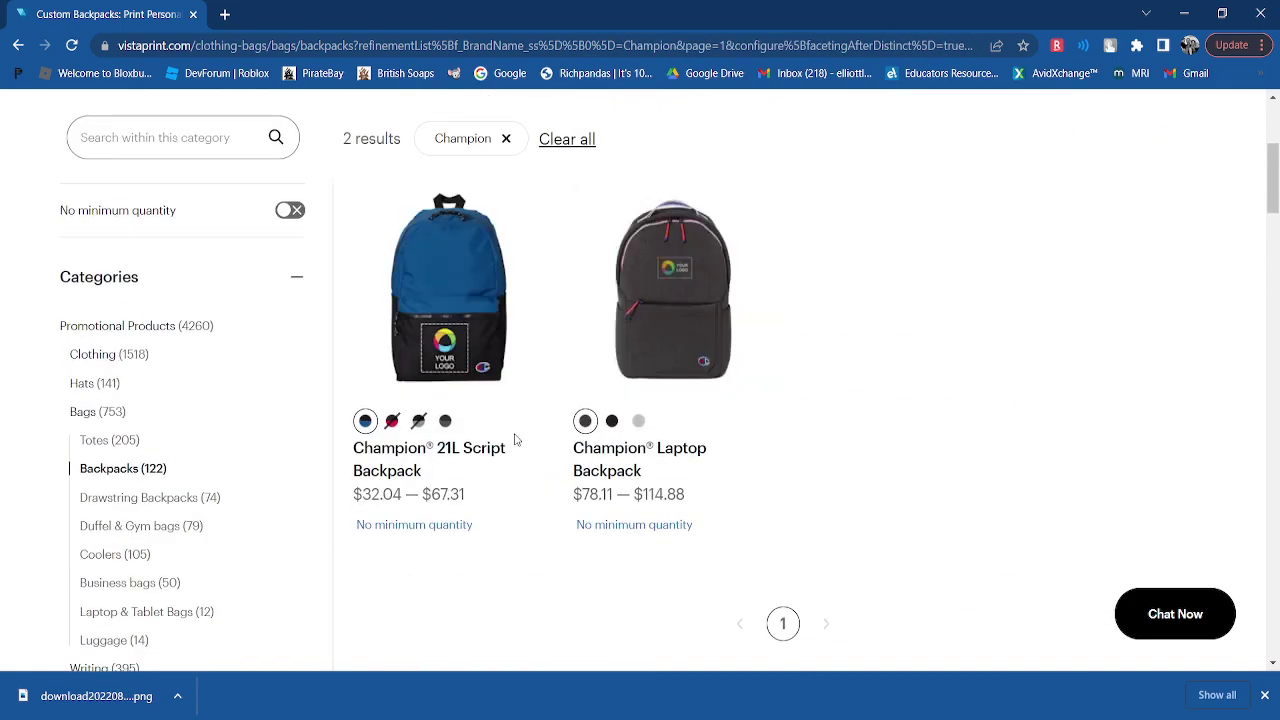
pyautogui.scroll(-9, 515, 440)
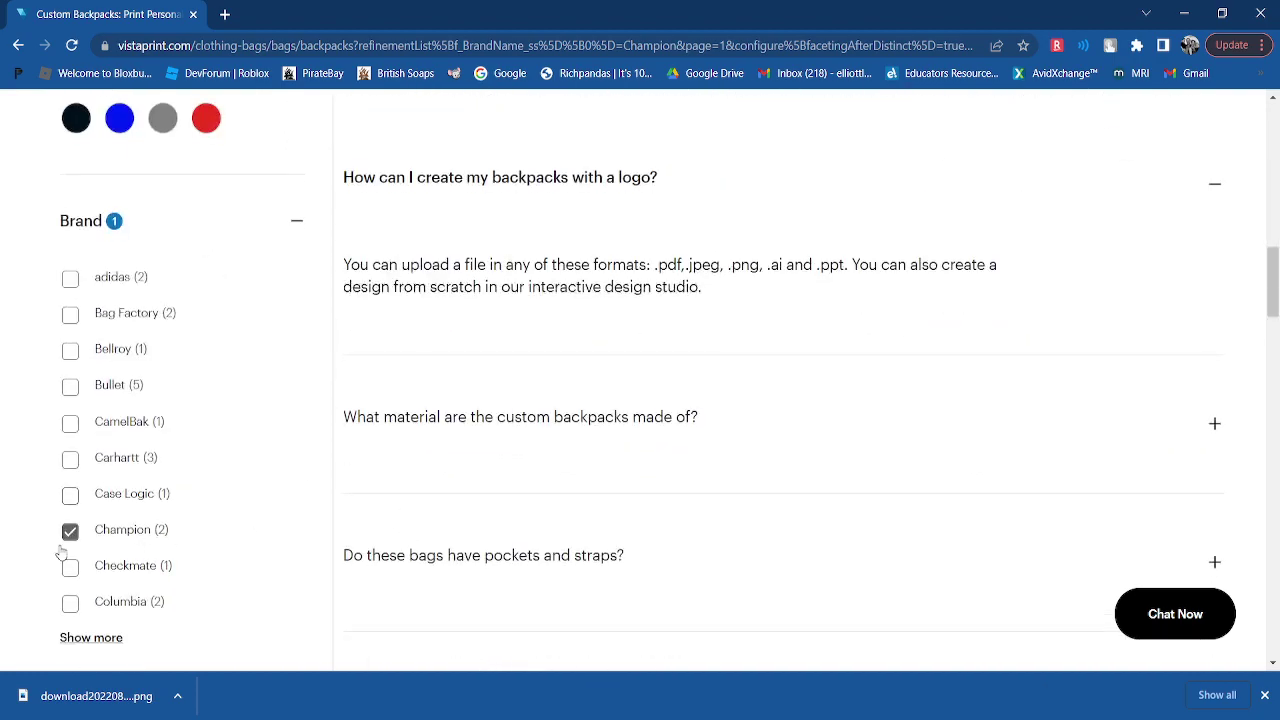
pyautogui.click(72, 536)
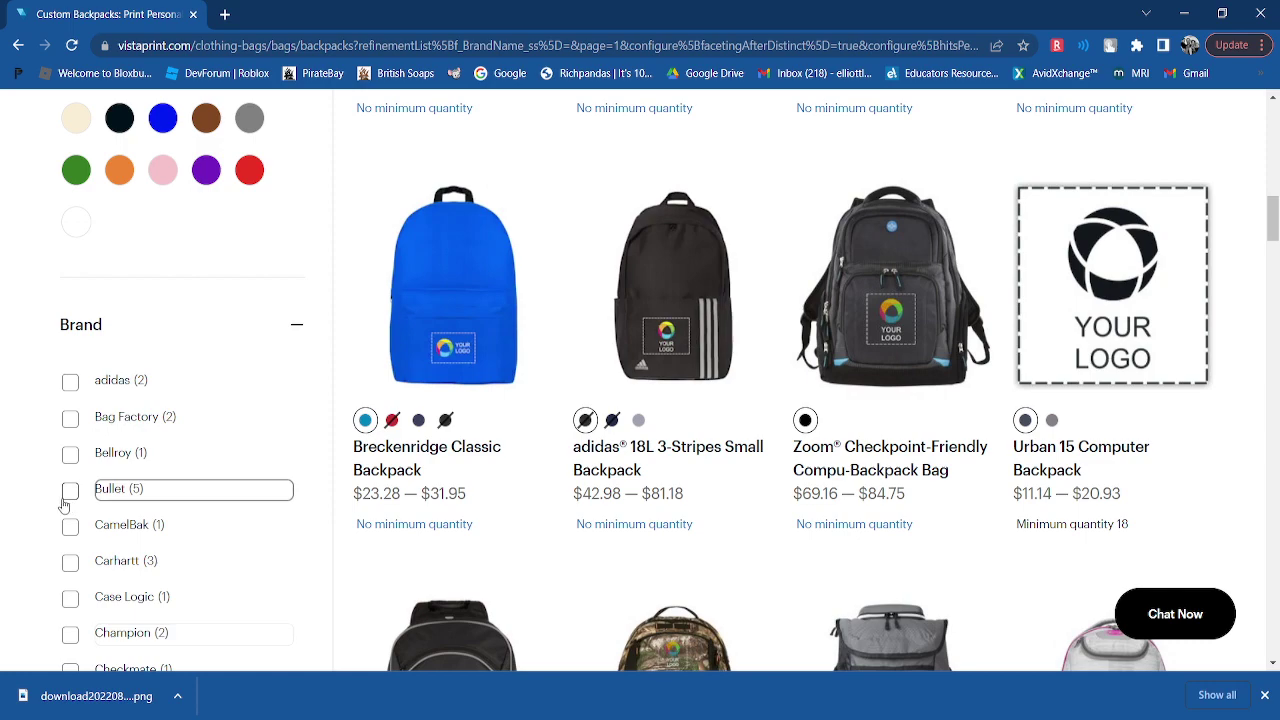
# Filter the backpacks by the Bullet brand and look through the matching models
pyautogui.click(72, 491)
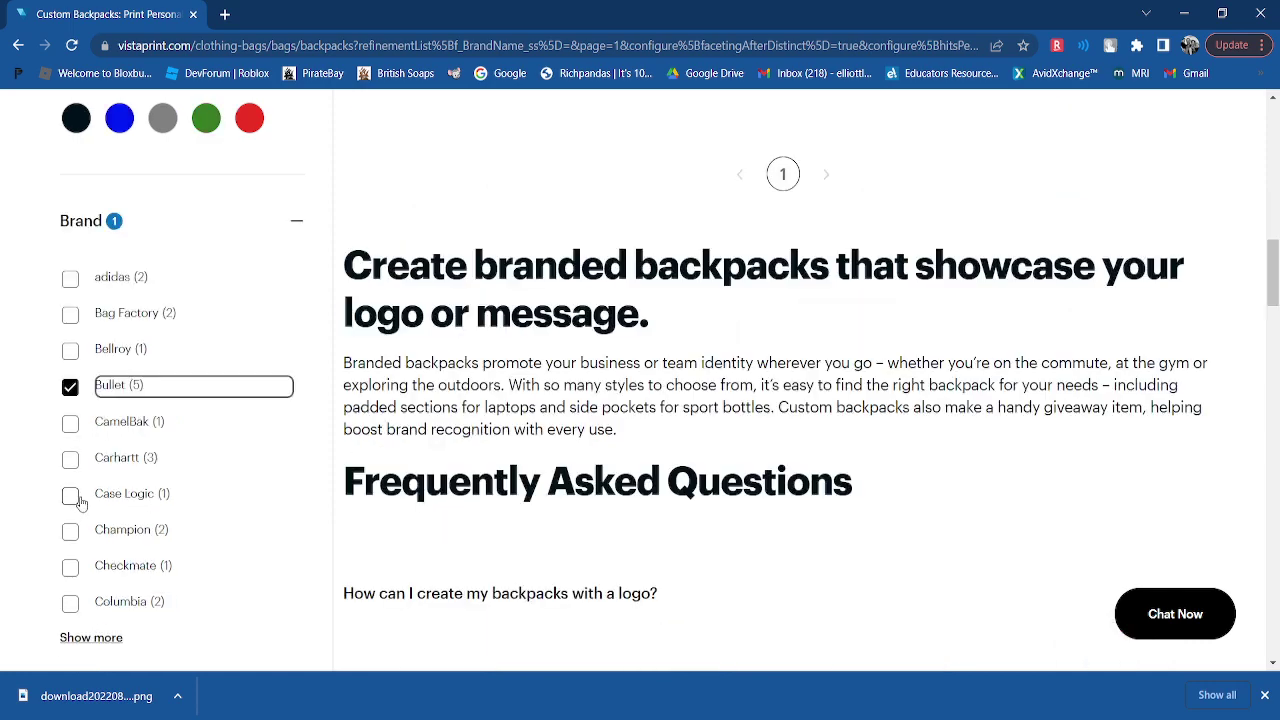
pyautogui.scroll(8, 403, 489)
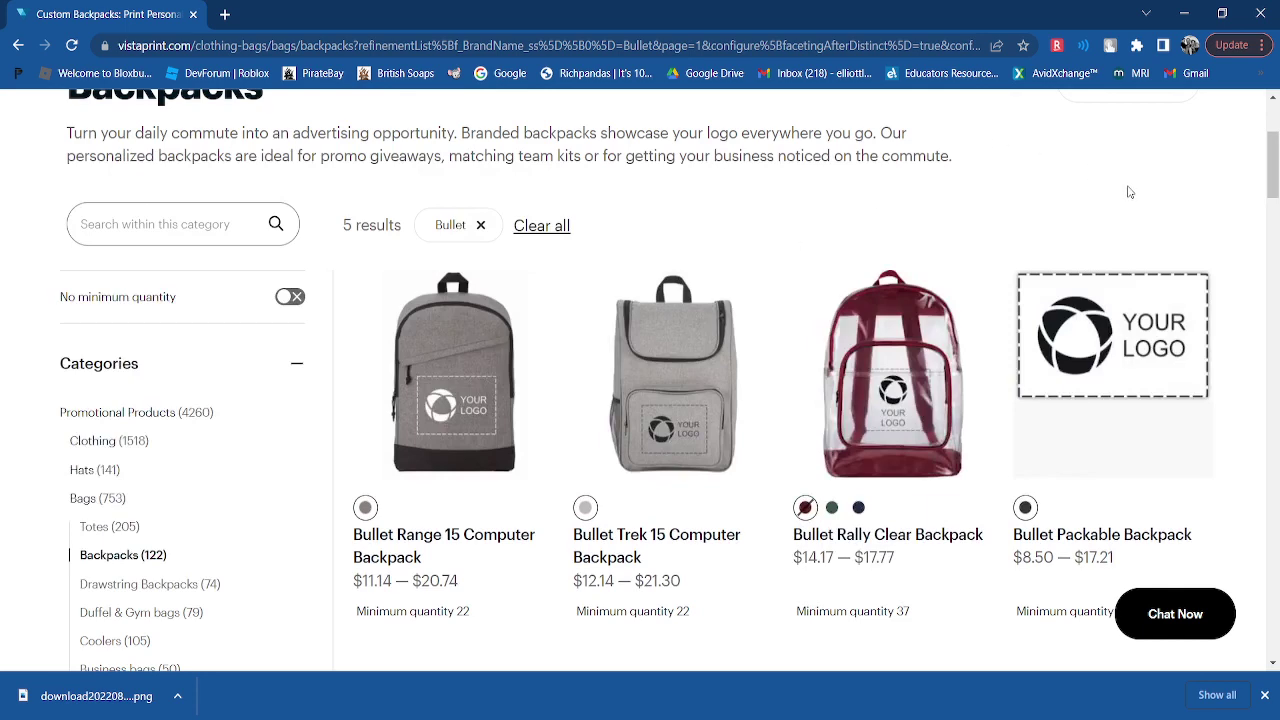
pyautogui.scroll(-3, 1130, 192)
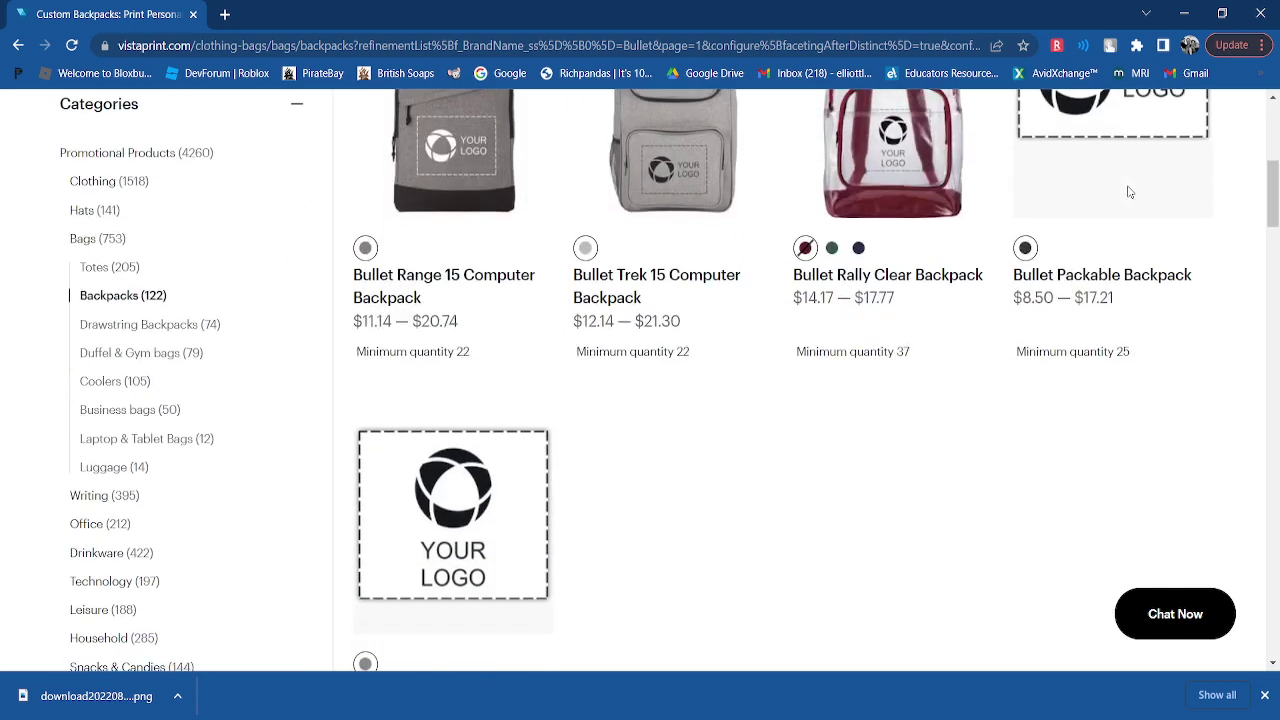
pyautogui.scroll(2, 1129, 193)
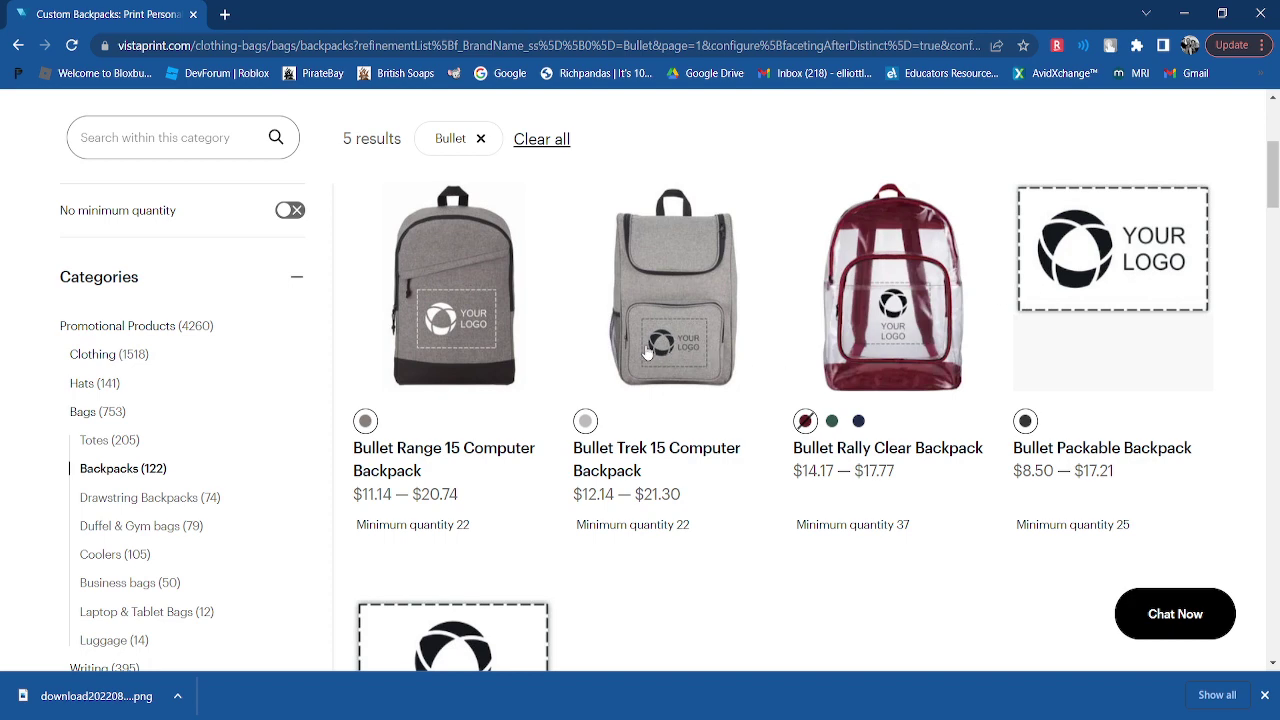
# Open the Bullet Range 15 Computer Backpack, review its product details, and start designing it
pyautogui.click(470, 326)
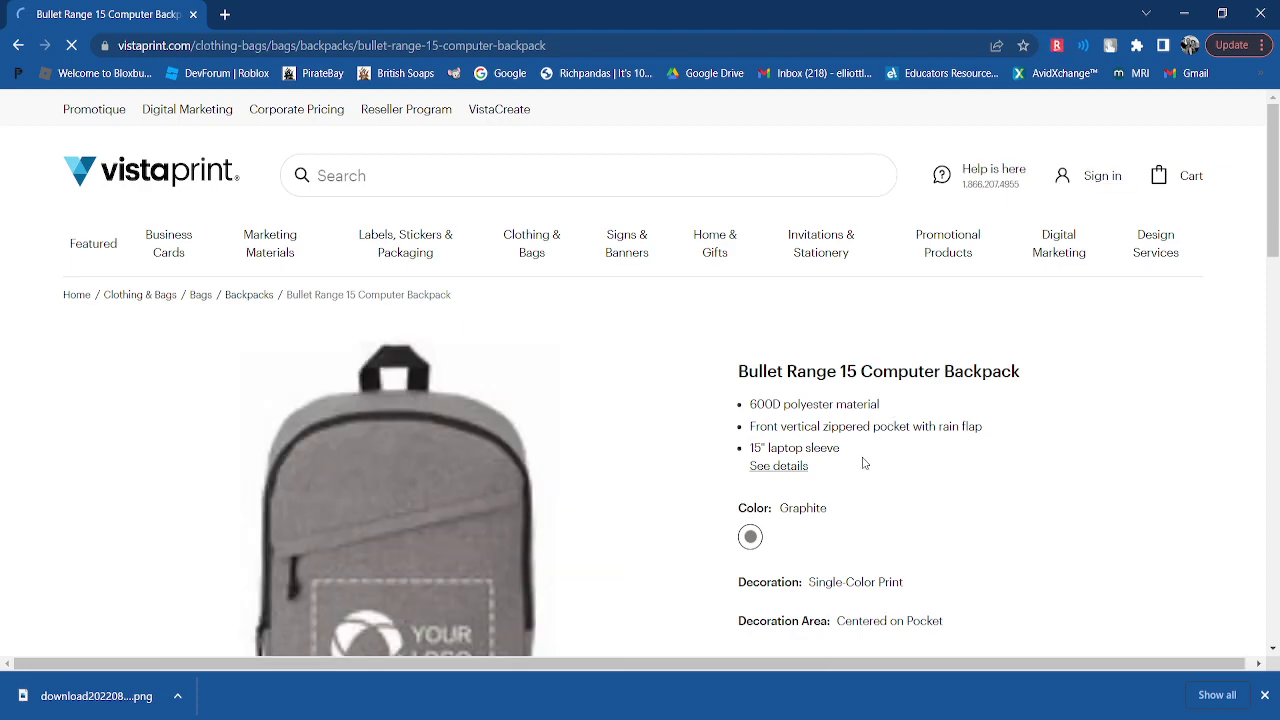
pyautogui.scroll(-3, 860, 465)
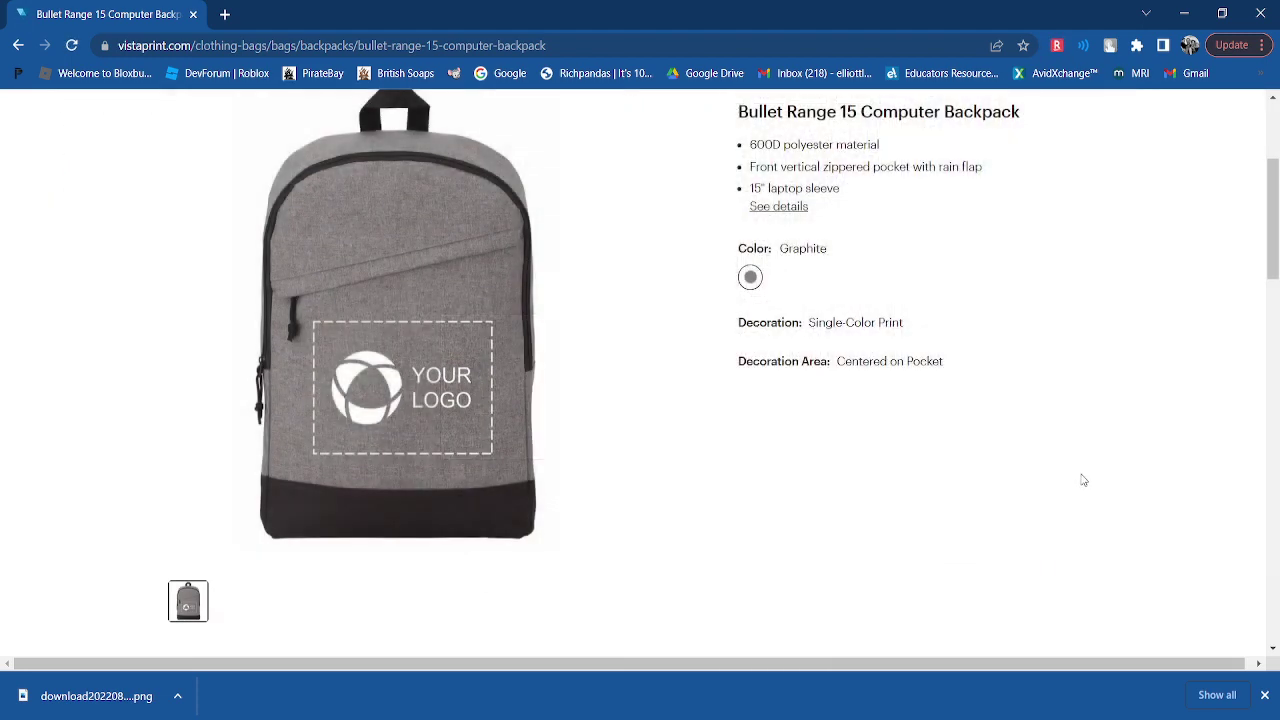
pyautogui.scroll(-4, 1020, 263)
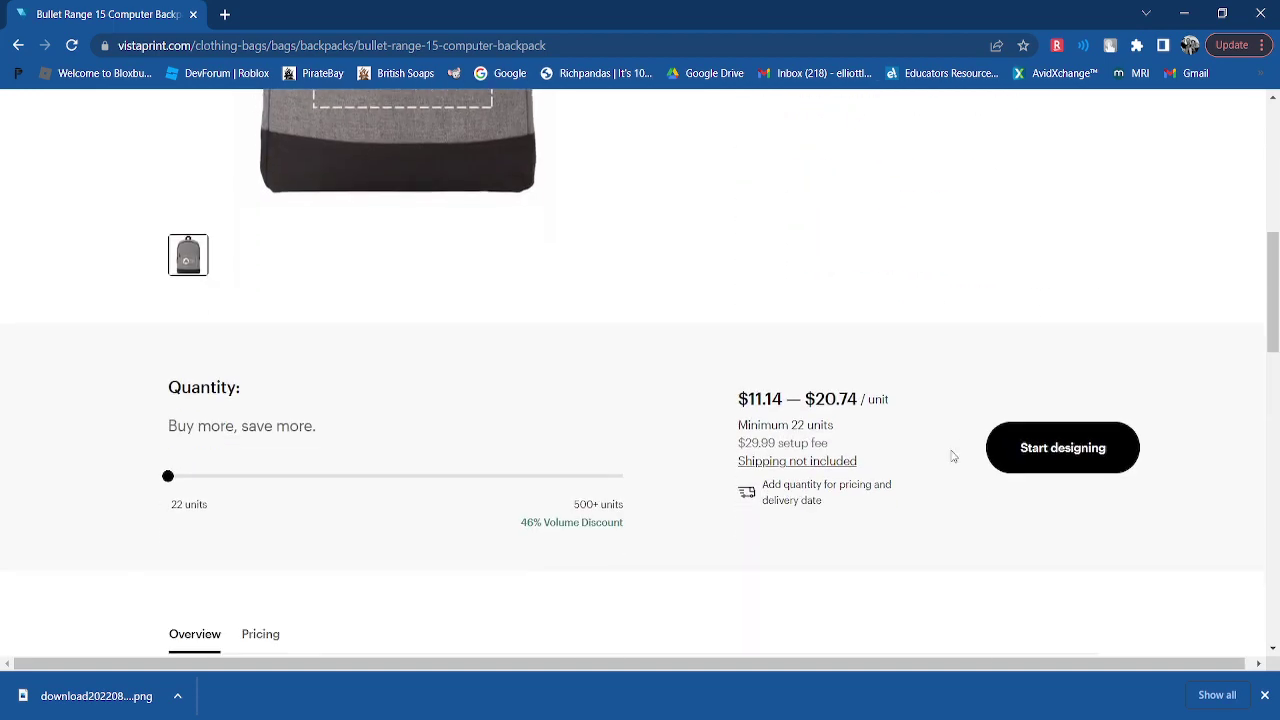
pyautogui.click(1067, 445)
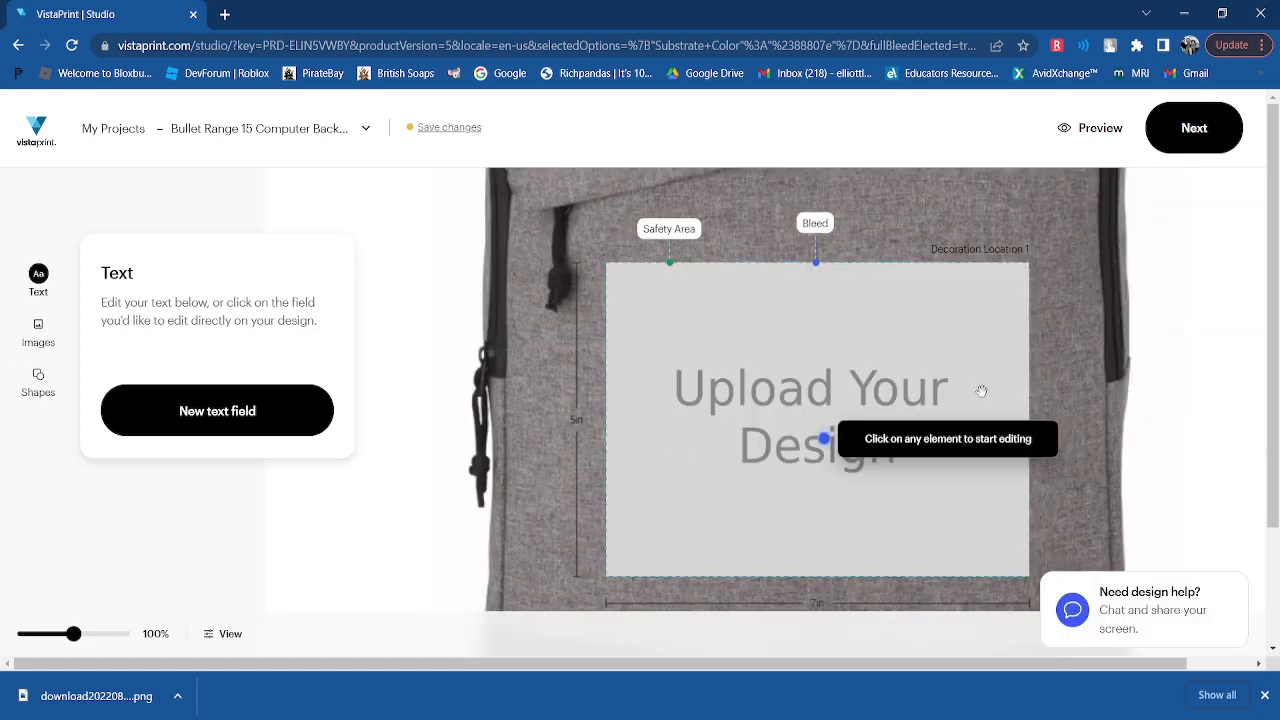
# Replace the design placeholder with the first recently uploaded cartoon face and apply a slightly lowered contrast setting
pyautogui.click(819, 445)
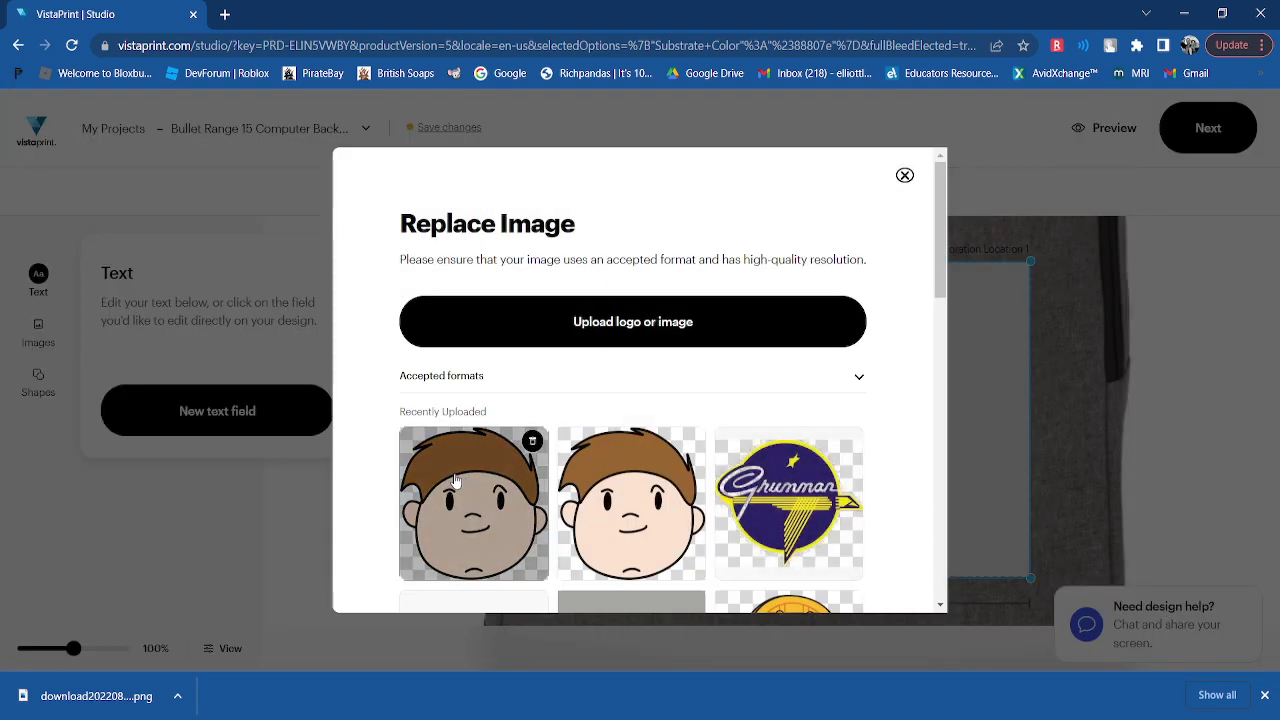
pyautogui.click(455, 478)
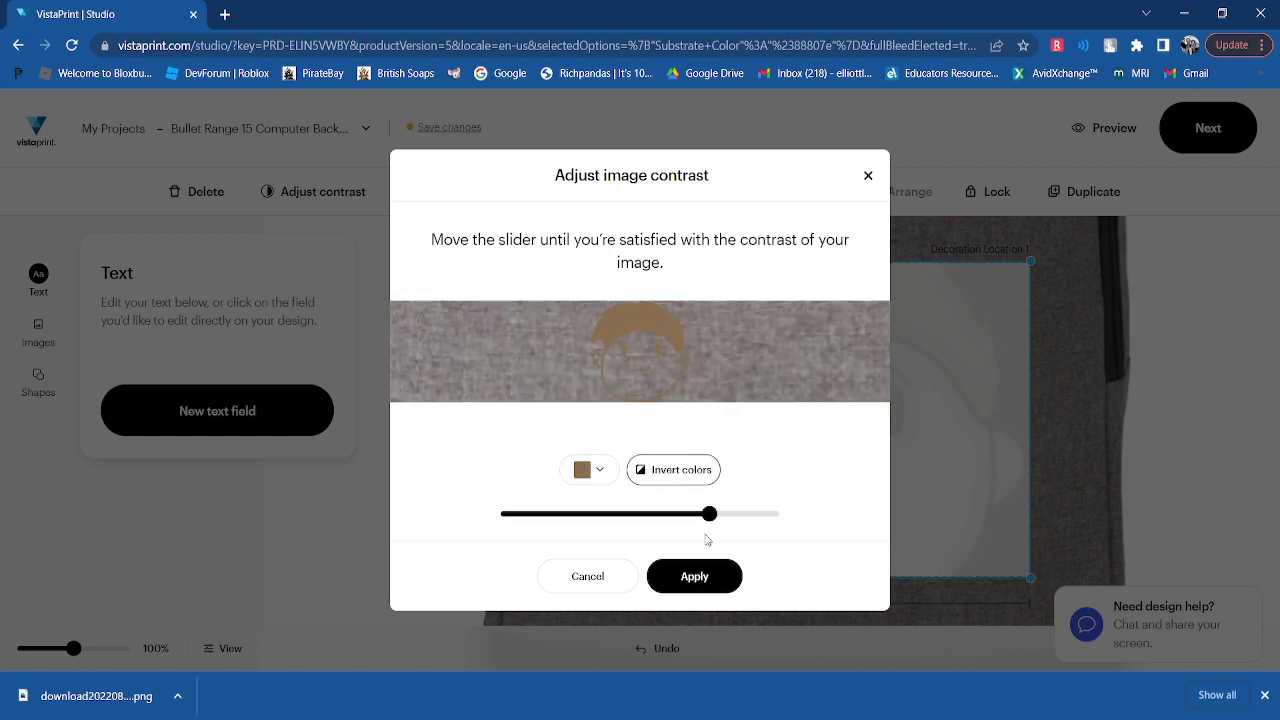
pyautogui.moveTo(710, 518); pyautogui.dragTo(708, 553)
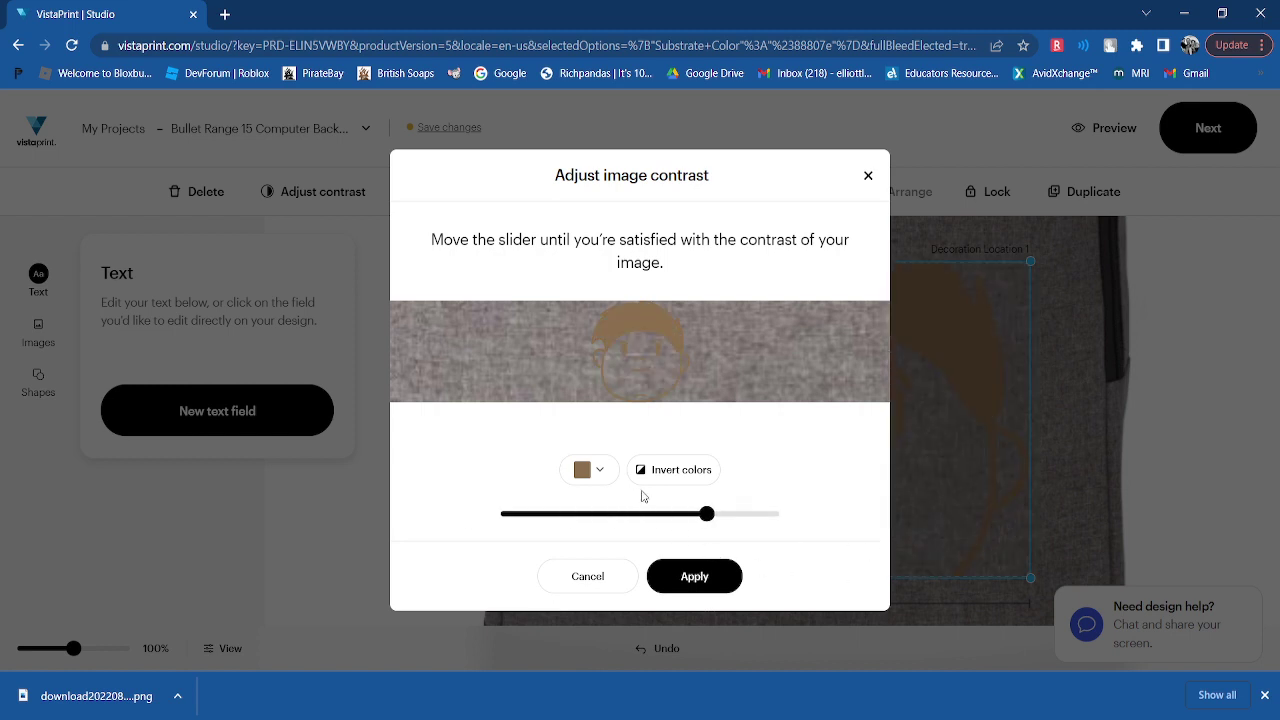
pyautogui.click(656, 482)
pyautogui.click(656, 482)
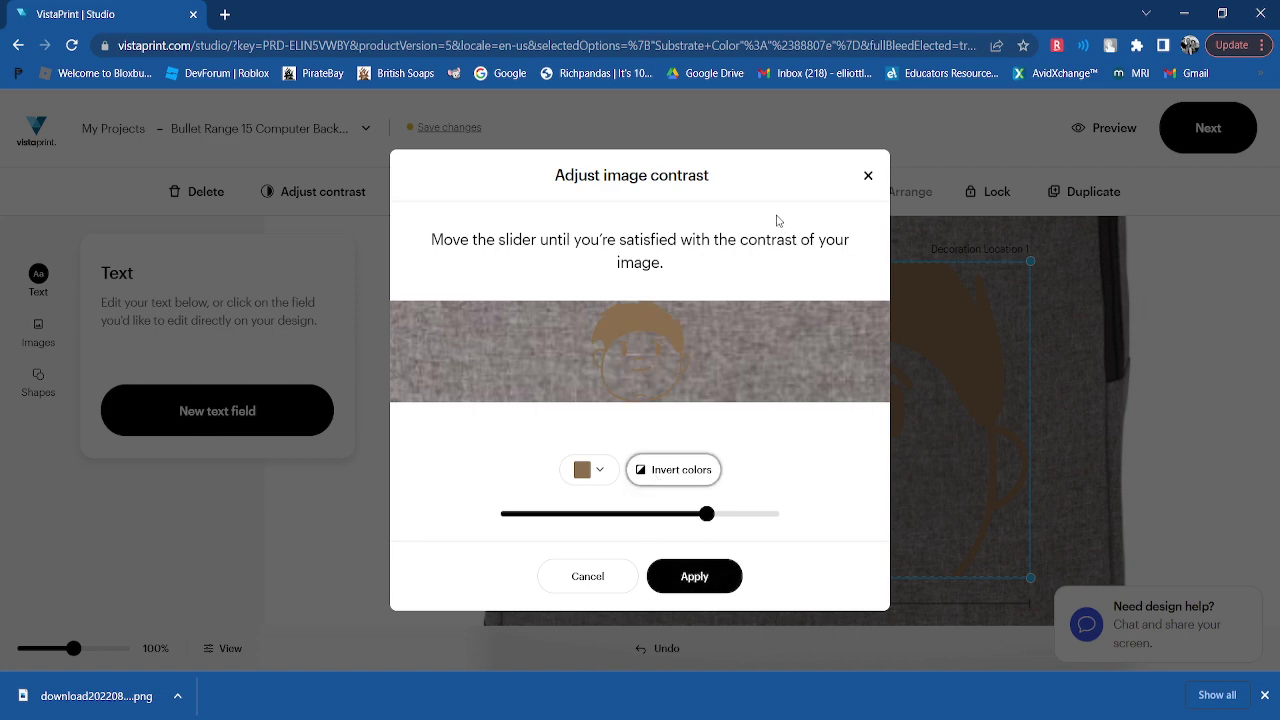
pyautogui.click(708, 593)
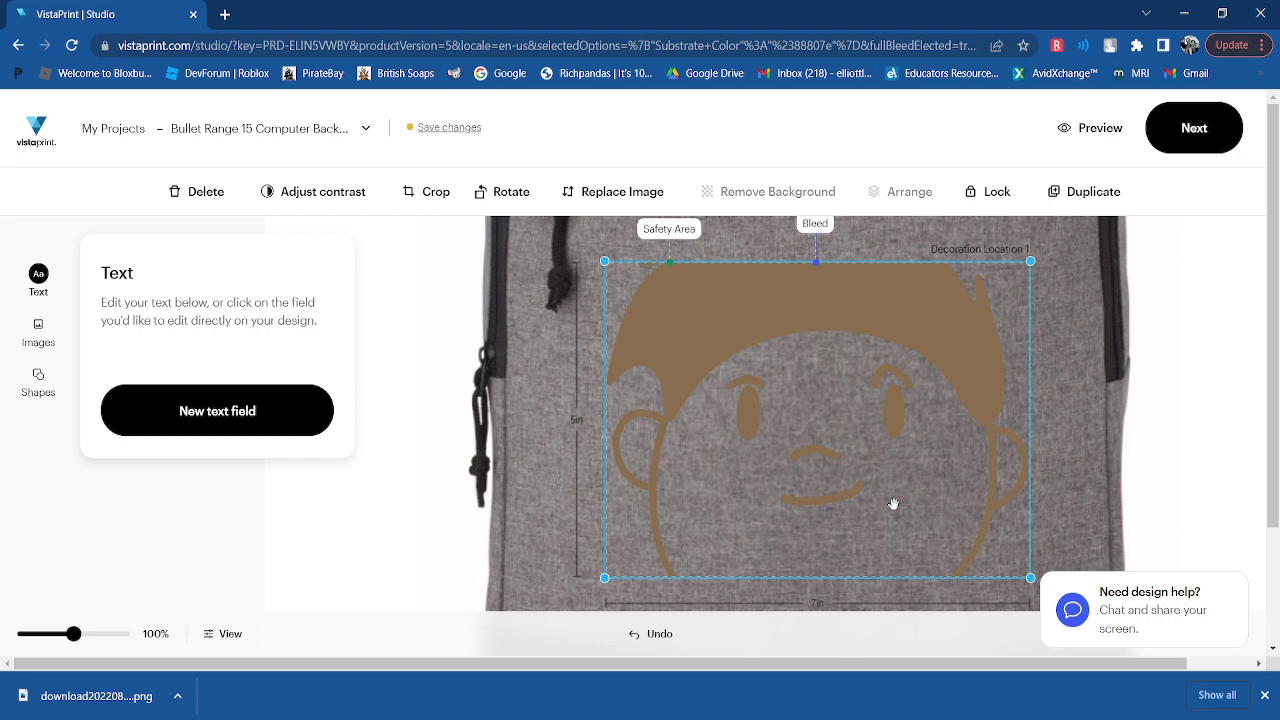
# Scale the cartoon face down and centre it within the decoration area
pyautogui.moveTo(1024, 265); pyautogui.dragTo(922, 338)
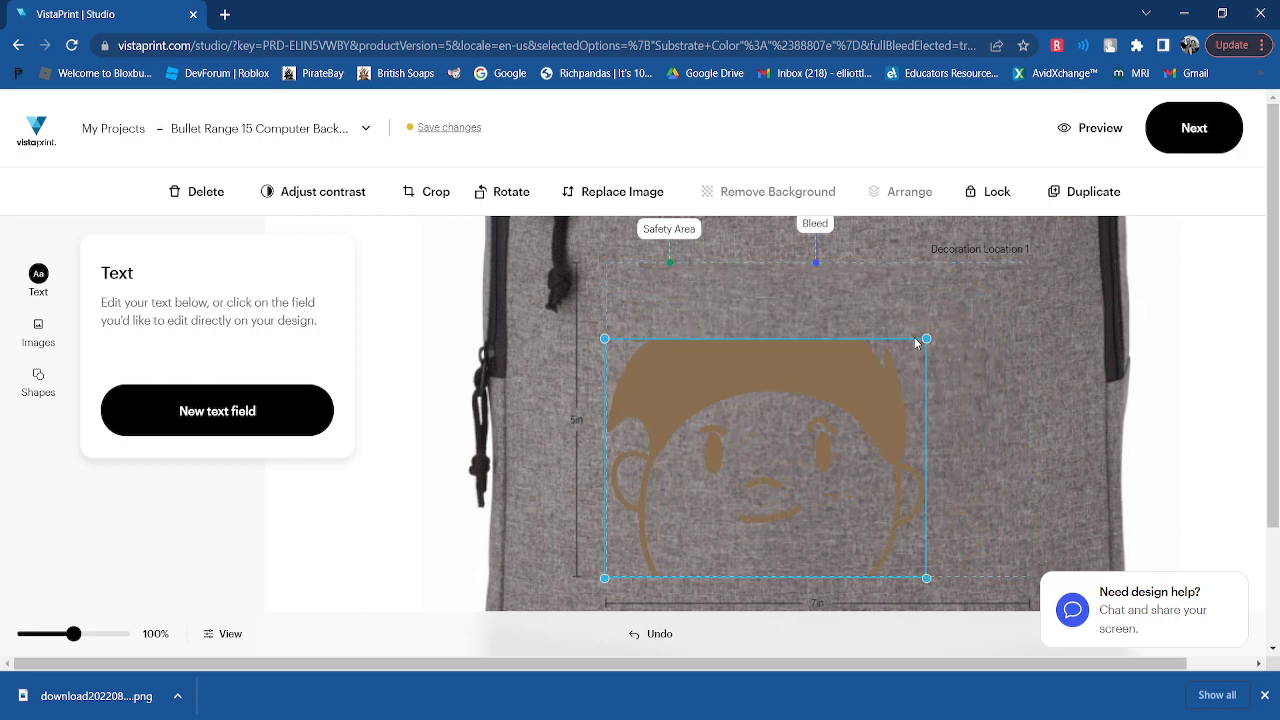
pyautogui.moveTo(785, 440); pyautogui.dragTo(838, 389)
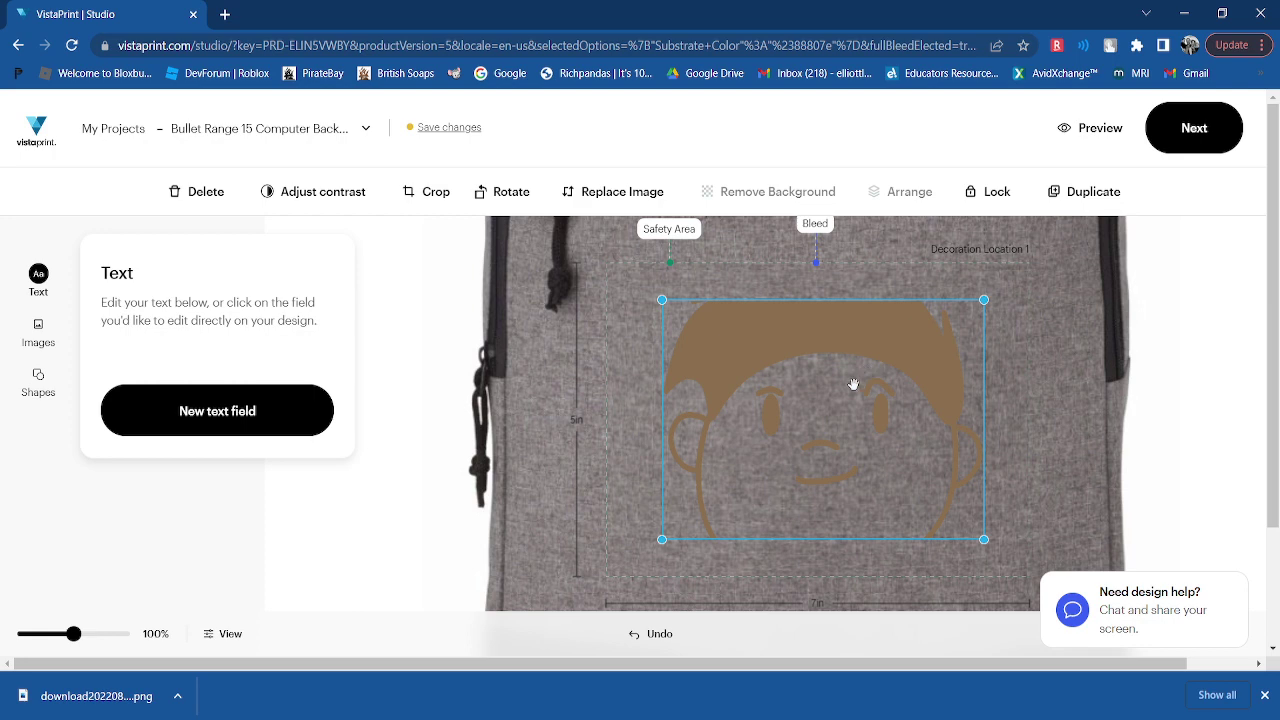
# Delete the cartoon face from the backpack and try to place the downloaded PNG straight onto the design
pyautogui.click(216, 196)
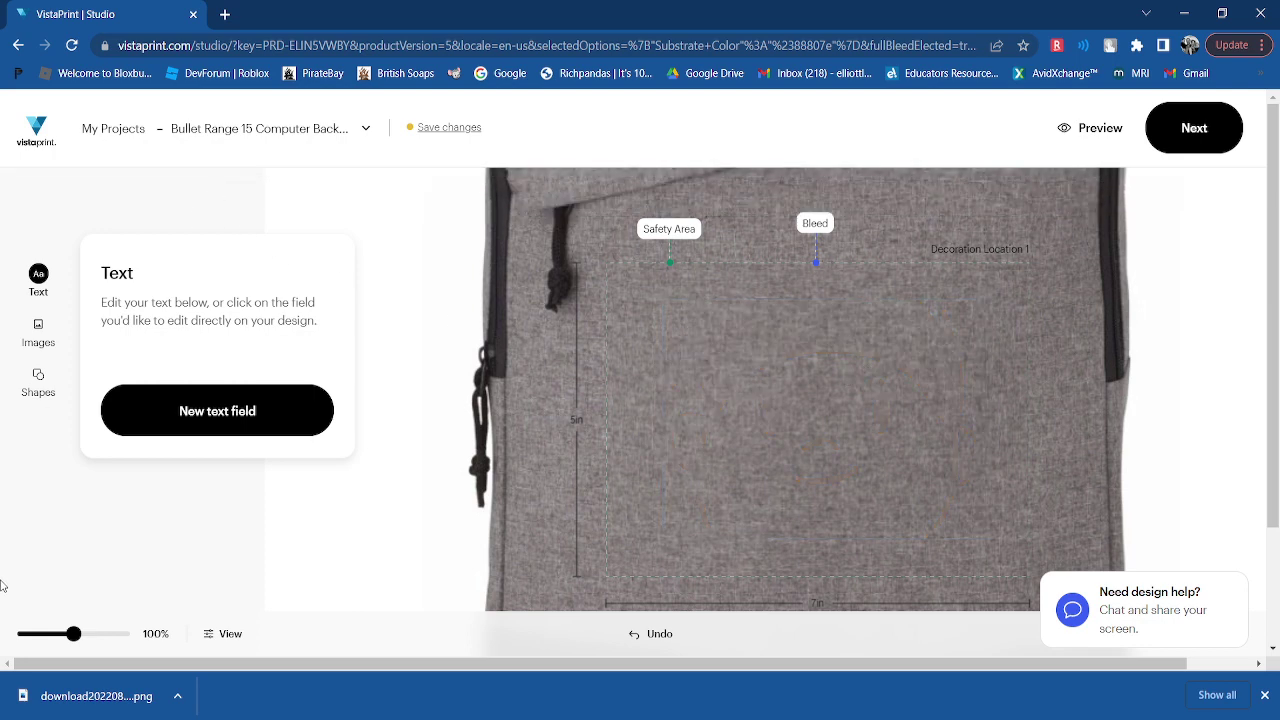
pyautogui.moveTo(100, 702); pyautogui.dragTo(663, 440)
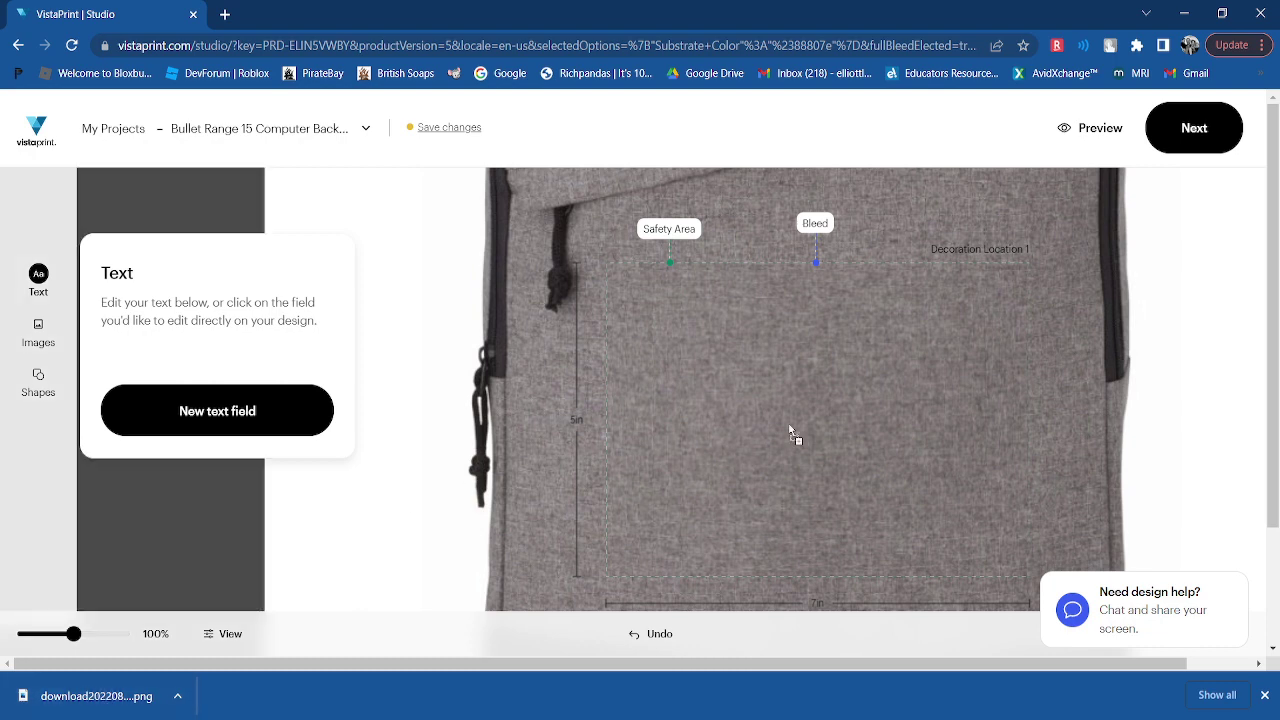
pyautogui.moveTo(790, 433); pyautogui.dragTo(790, 430)
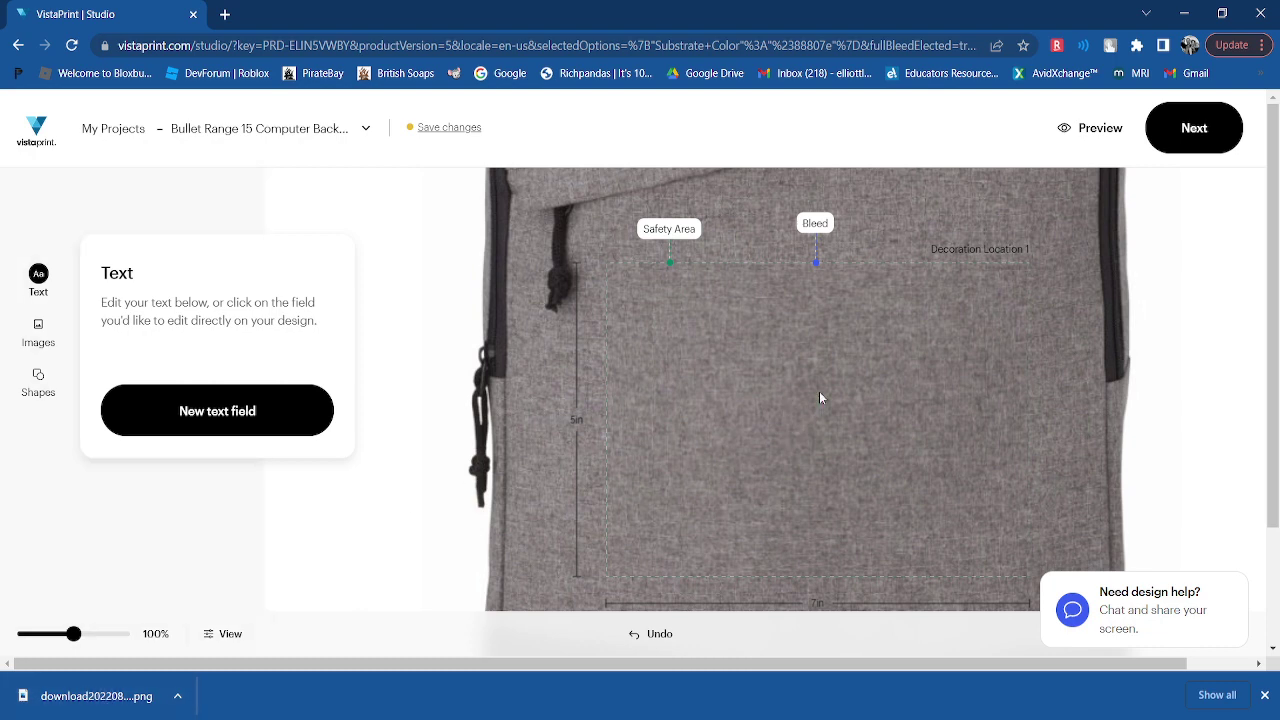
# Add new text fields to the backpack design, then delete all three placeholder texts together
pyautogui.click(149, 423)
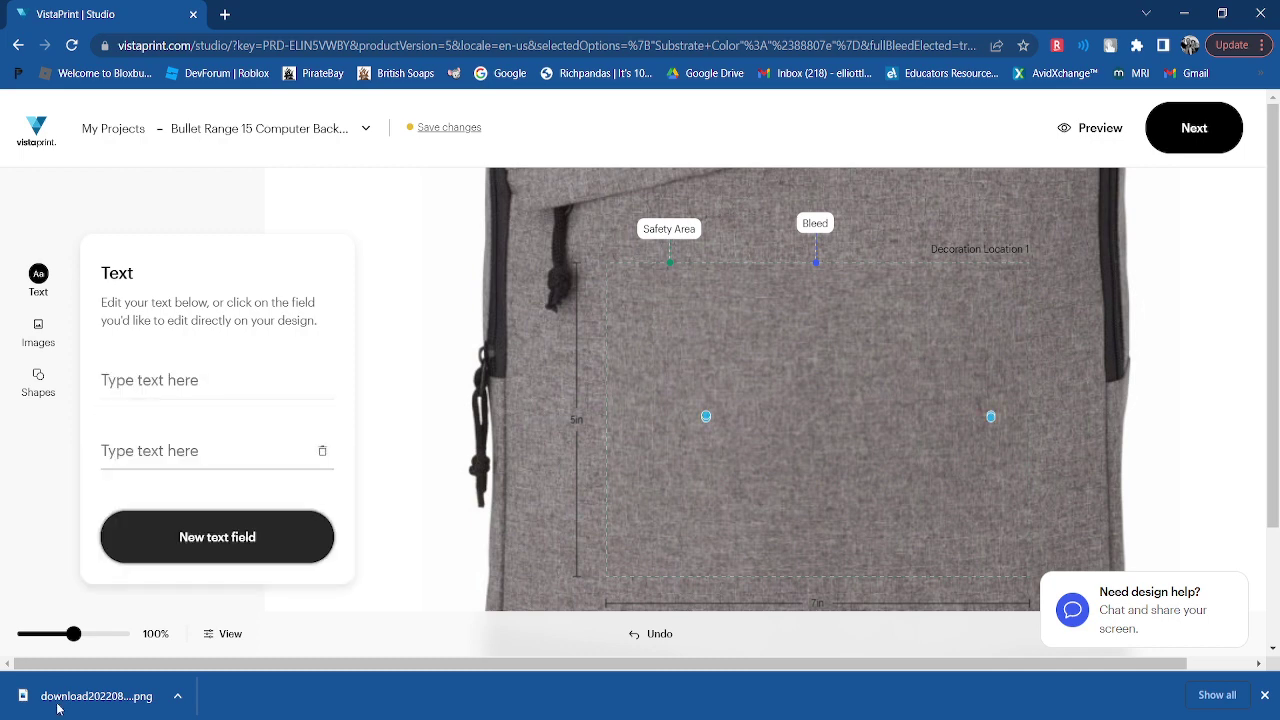
pyautogui.click(250, 535)
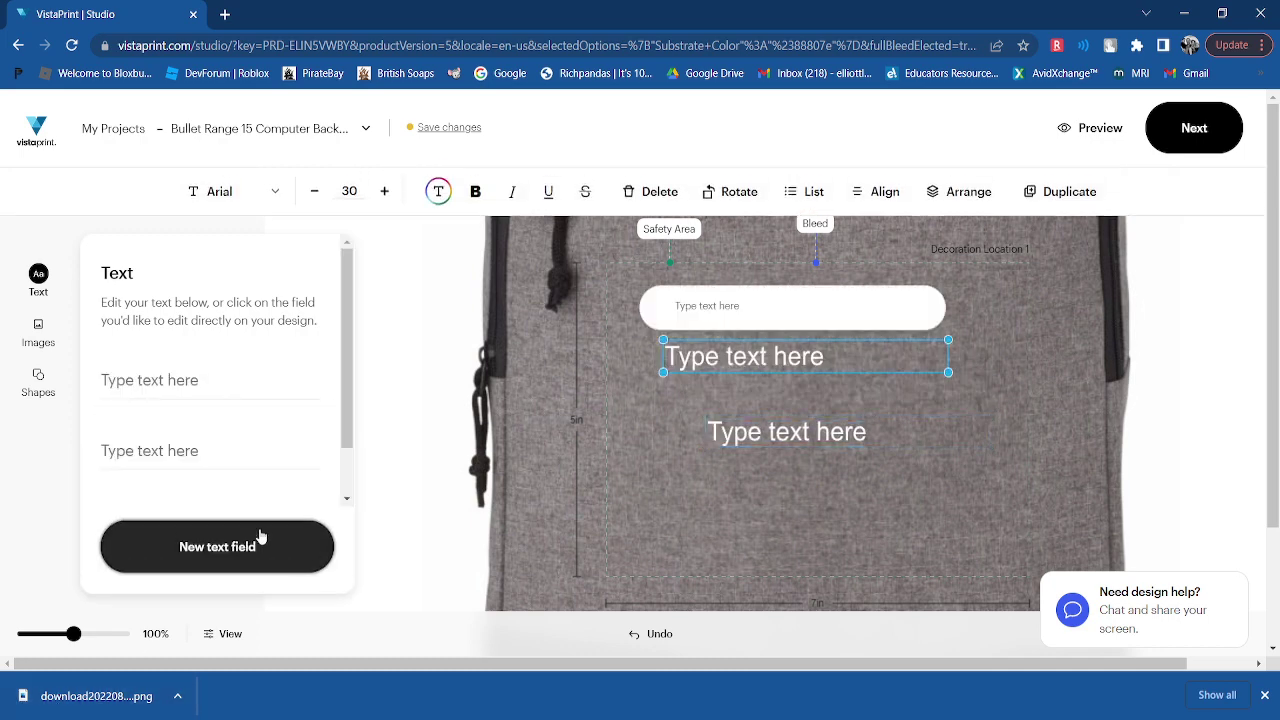
pyautogui.click(415, 397)
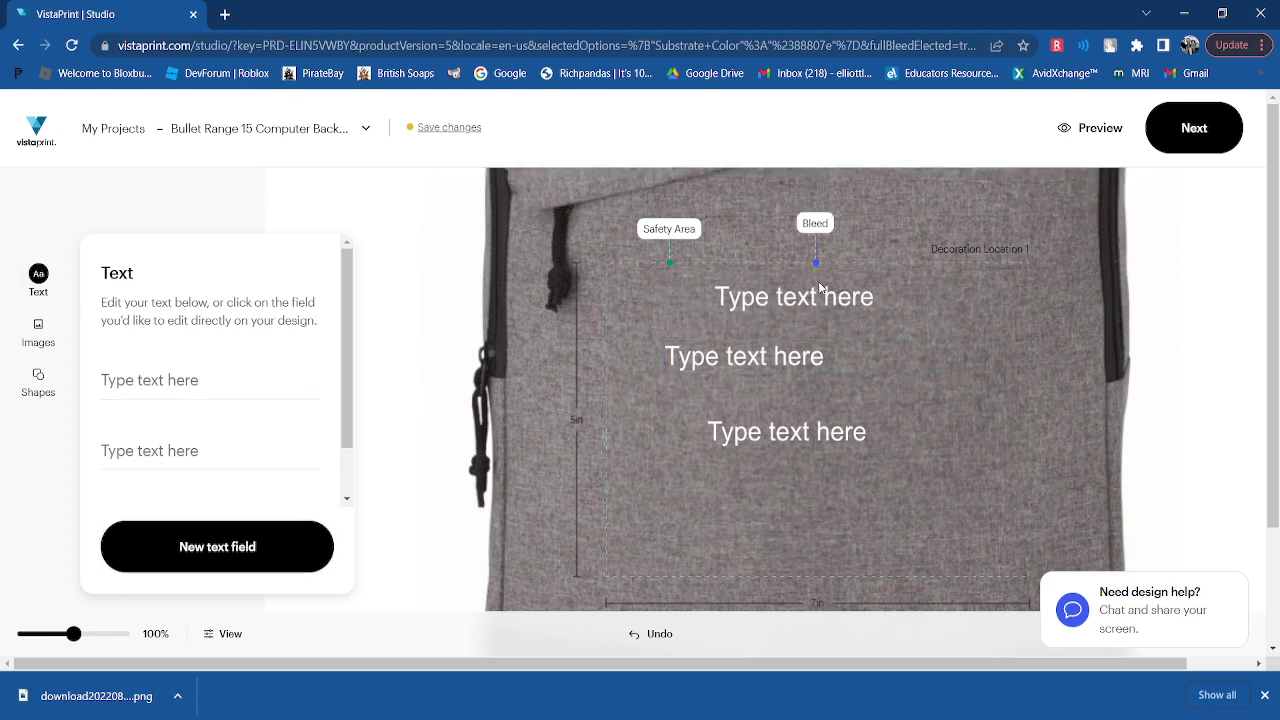
pyautogui.moveTo(872, 504); pyautogui.dragTo(692, 280)
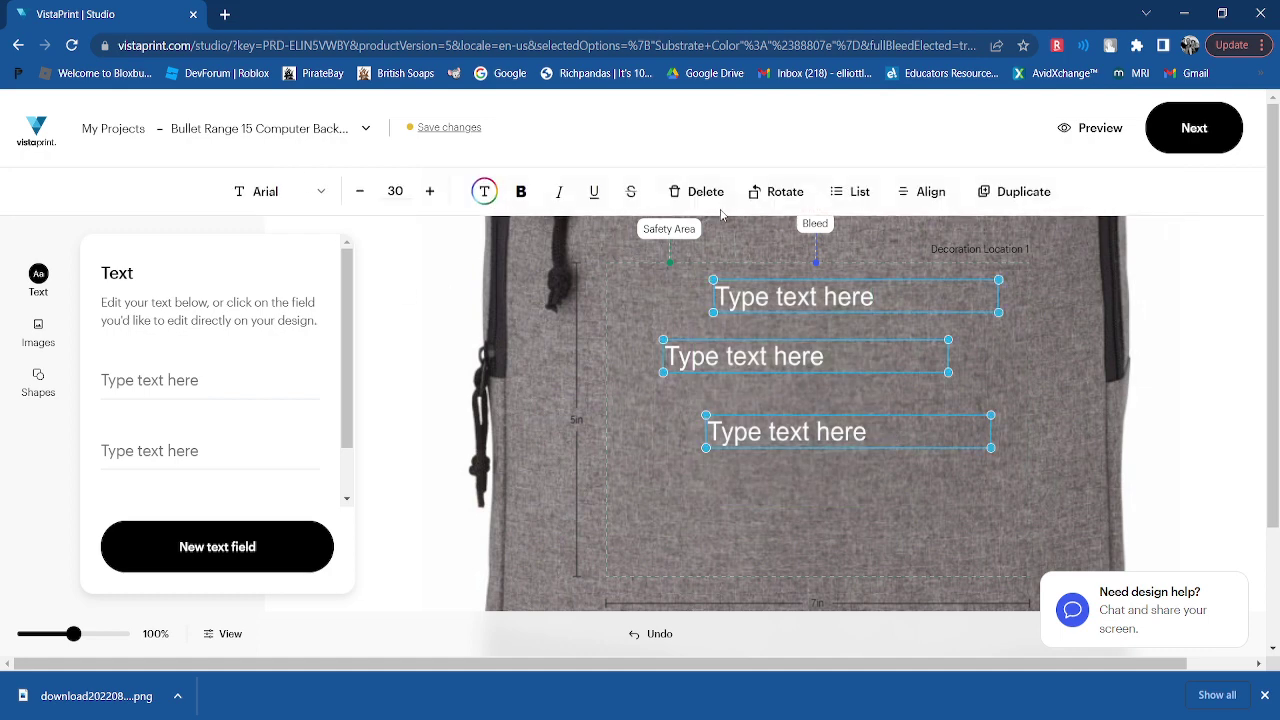
pyautogui.click(703, 192)
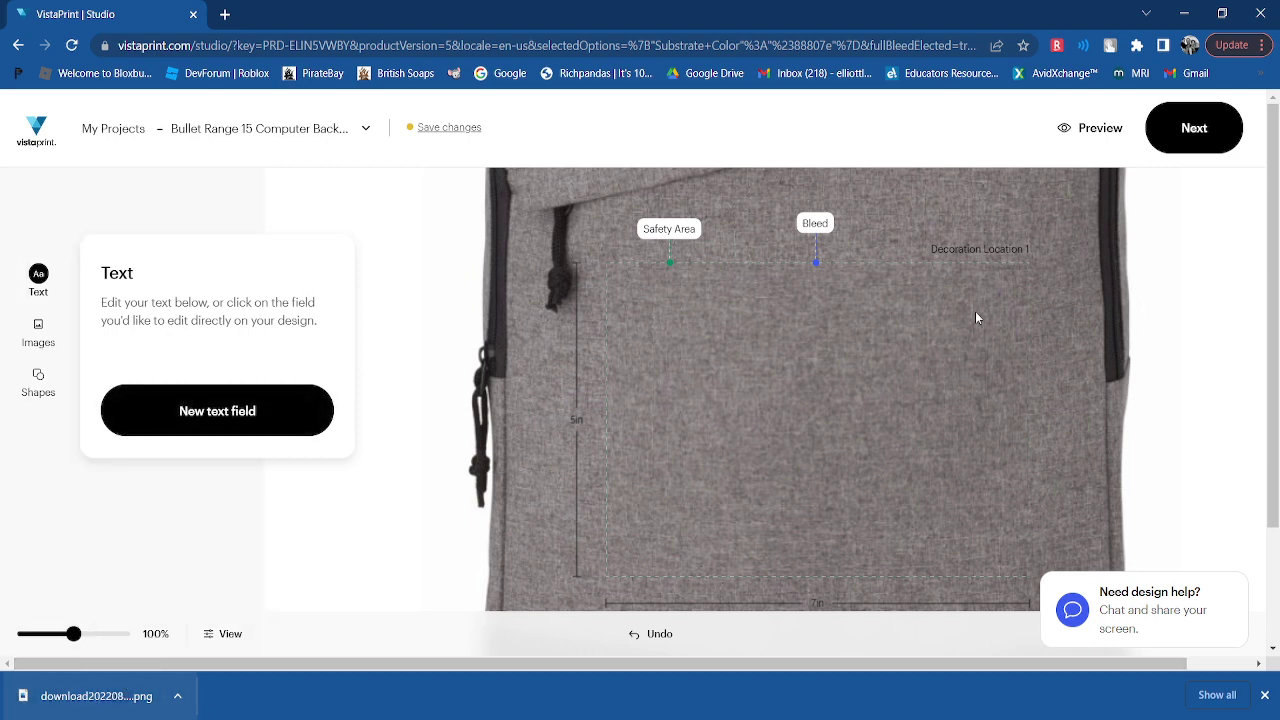
pyautogui.scroll(-1, 792, 360)
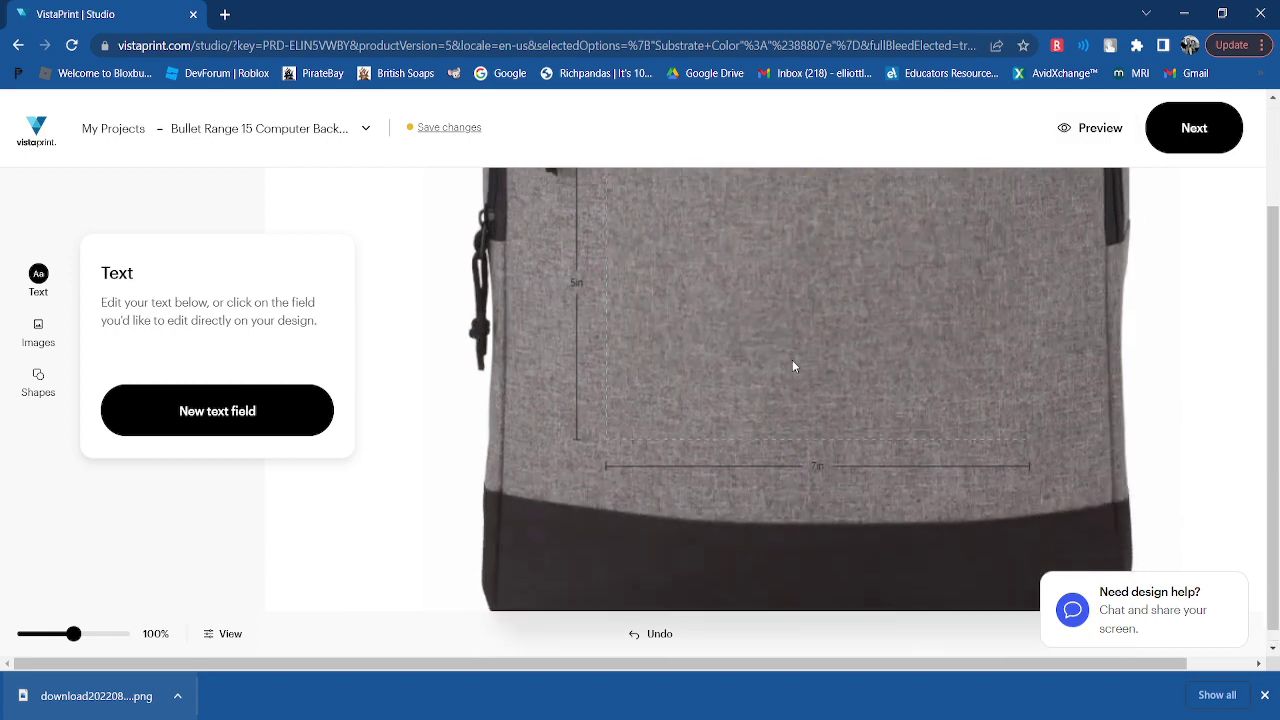
pyautogui.scroll(1, 792, 360)
pyautogui.scroll(-1, 792, 359)
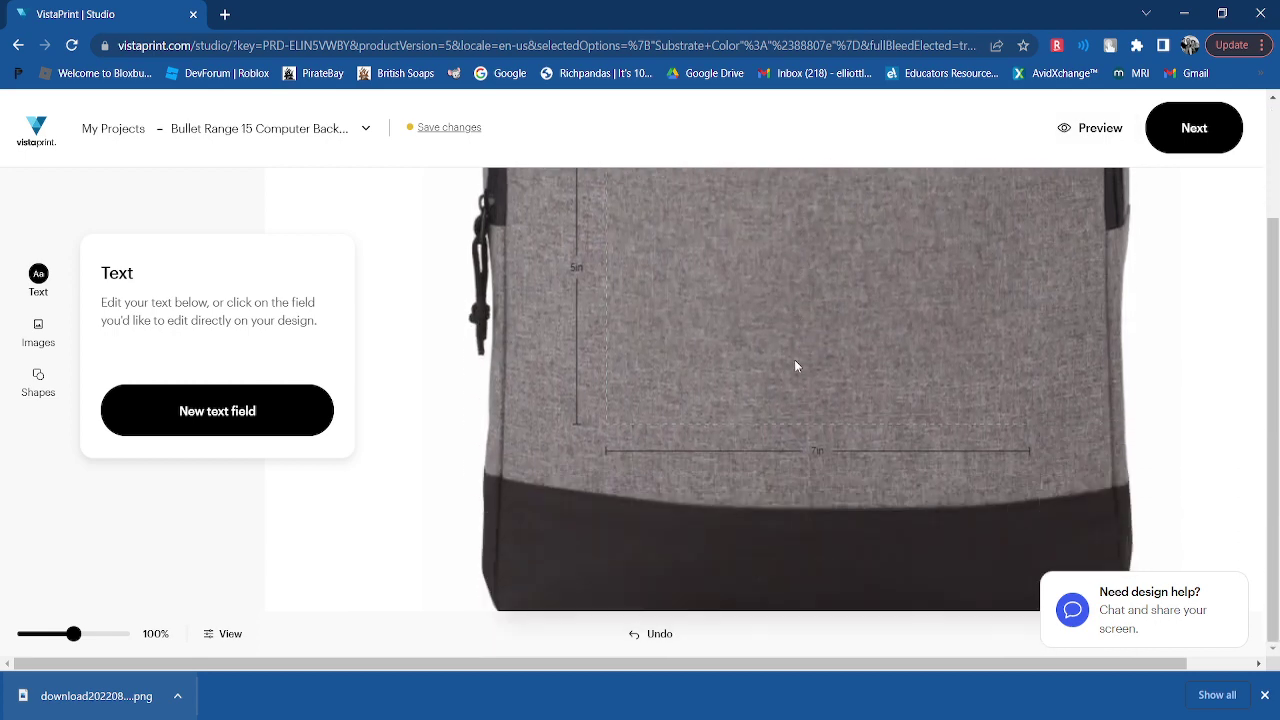
pyautogui.scroll(1, 794, 359)
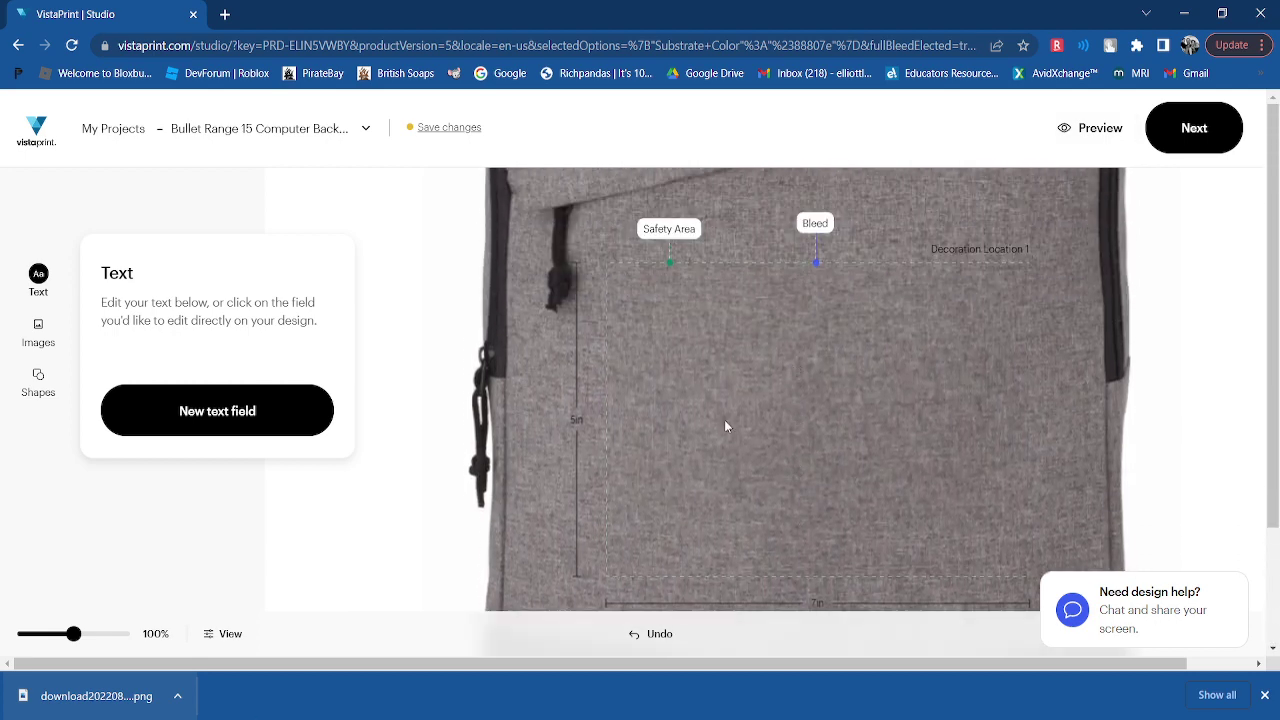
# Upload the cartoon face image onto the backpack design
pyautogui.click(40, 340)
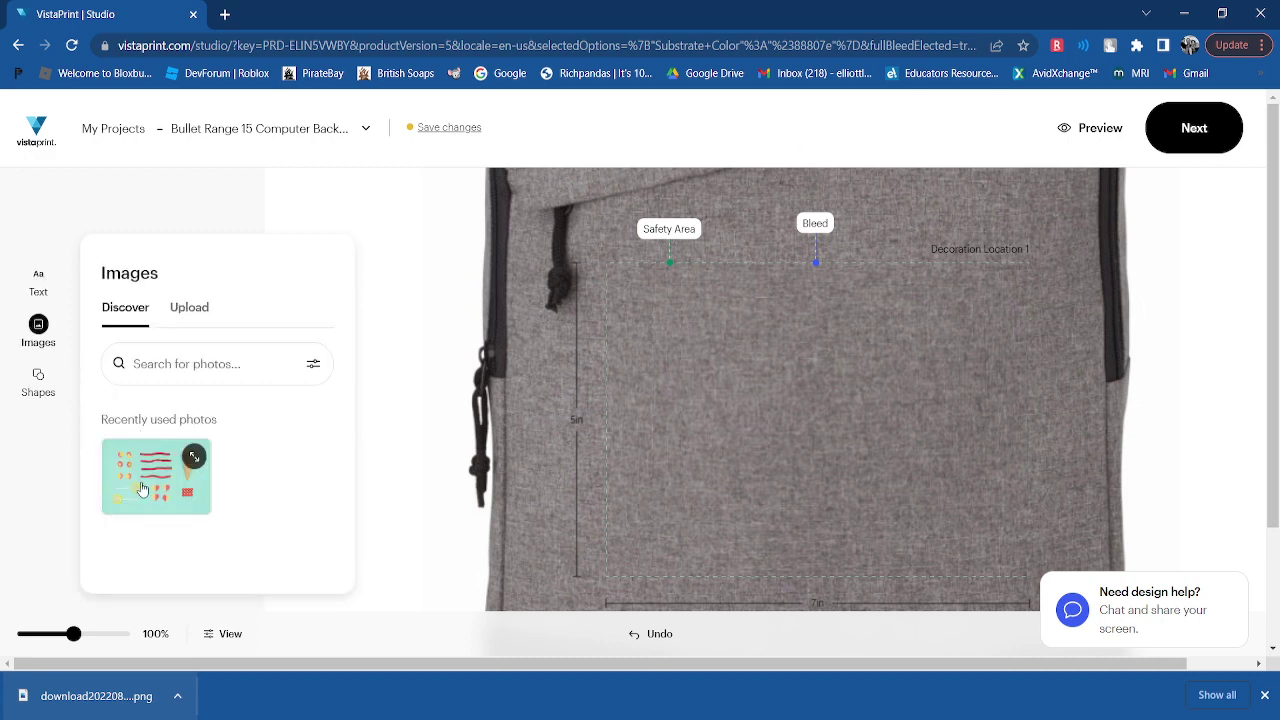
pyautogui.click(196, 312)
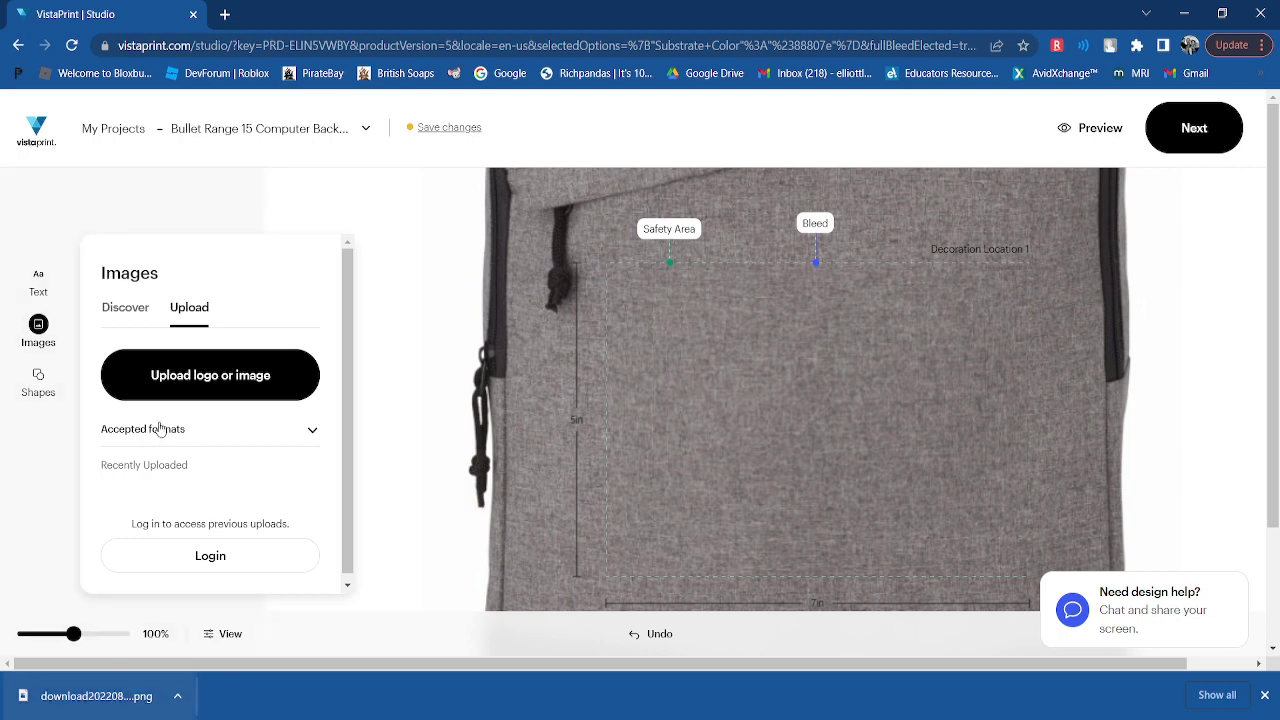
pyautogui.click(197, 372)
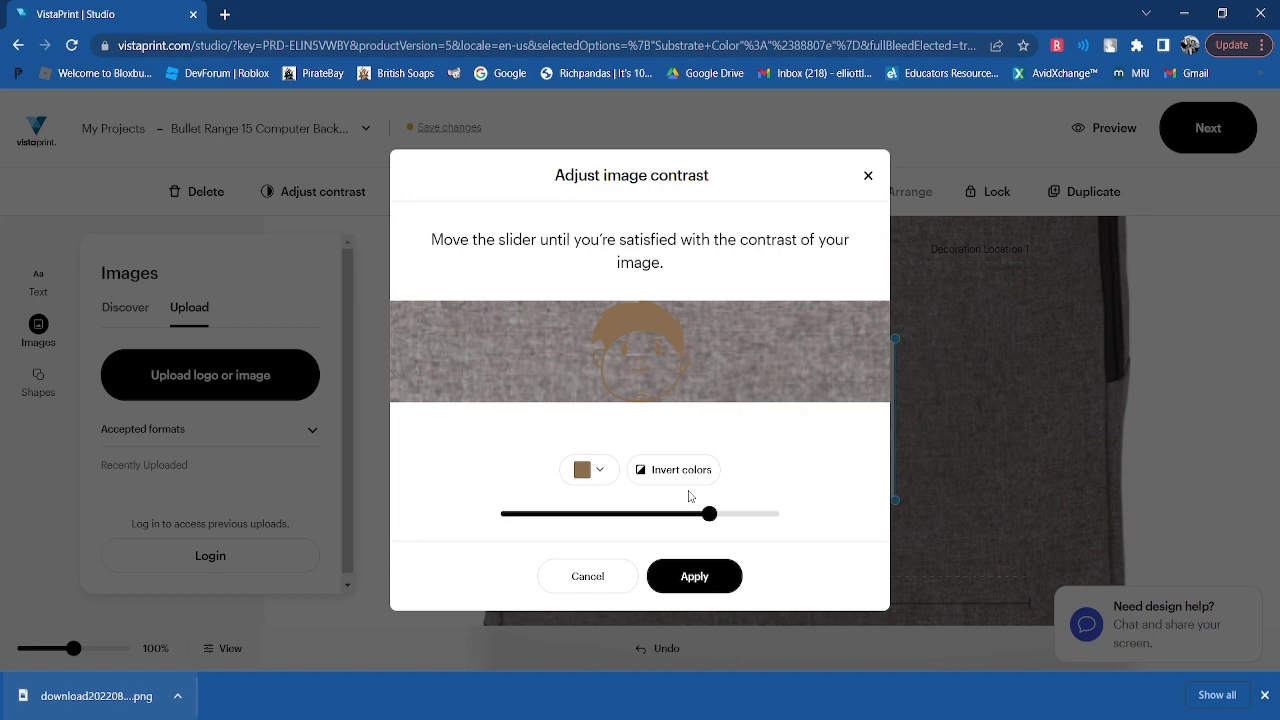
# Try inverted colors and lower contrast levels on the uploaded cartoon face
pyautogui.click(646, 477)
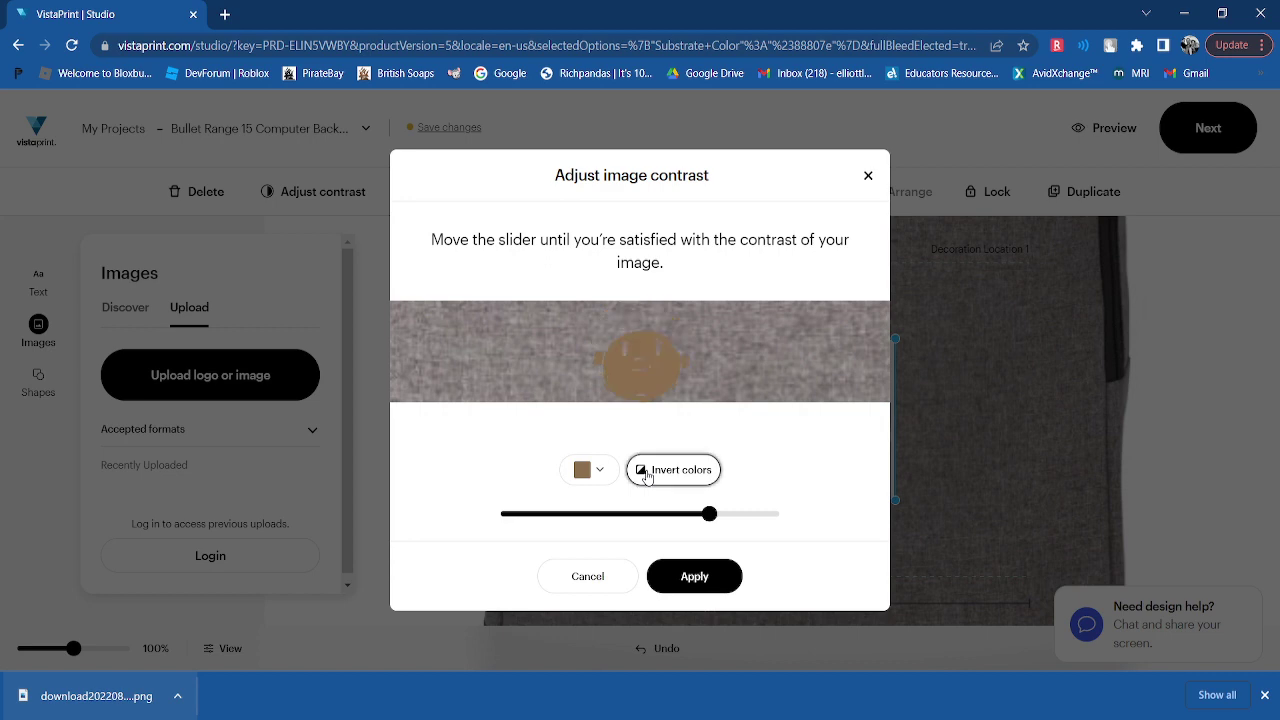
pyautogui.click(646, 477)
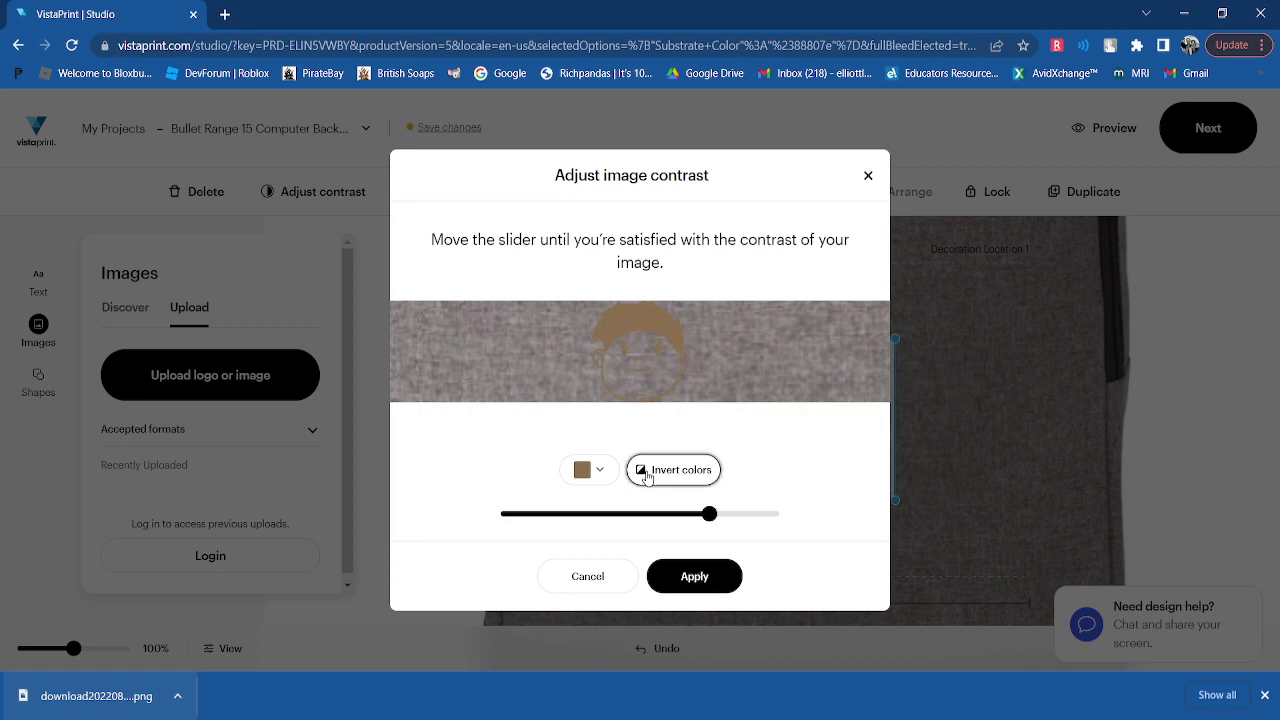
pyautogui.click(646, 477)
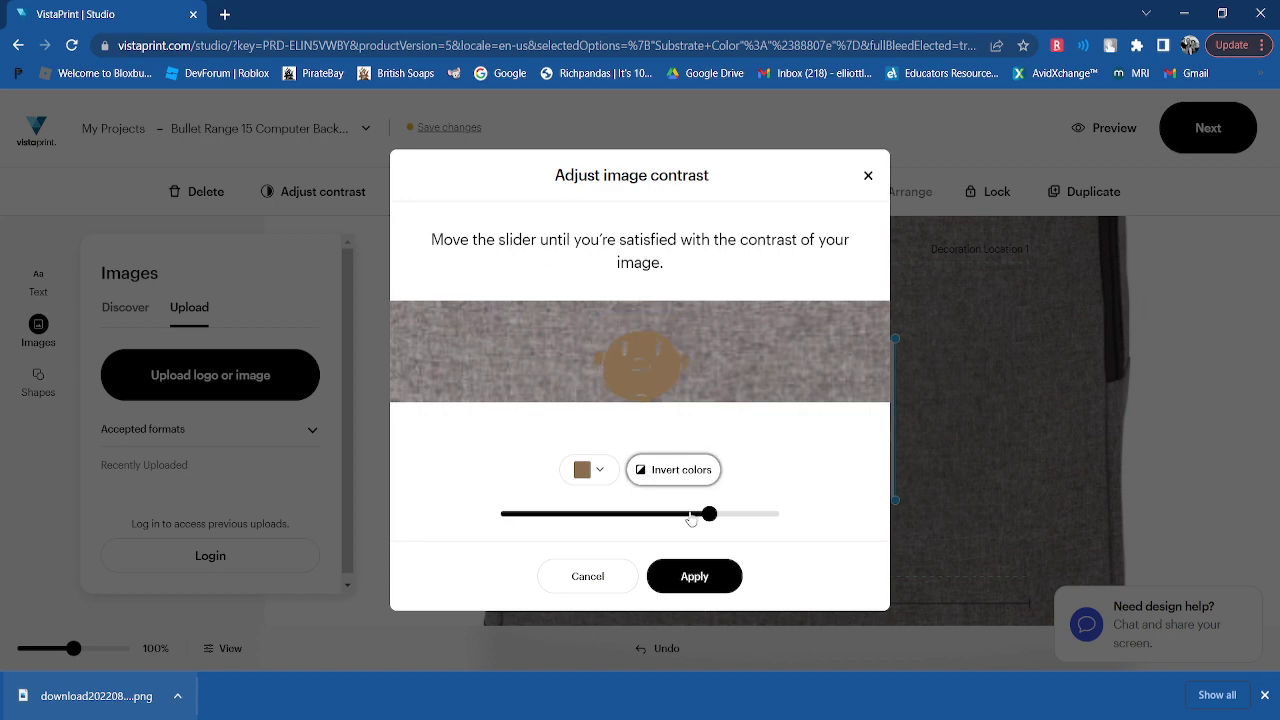
pyautogui.moveTo(709, 515); pyautogui.dragTo(498, 503)
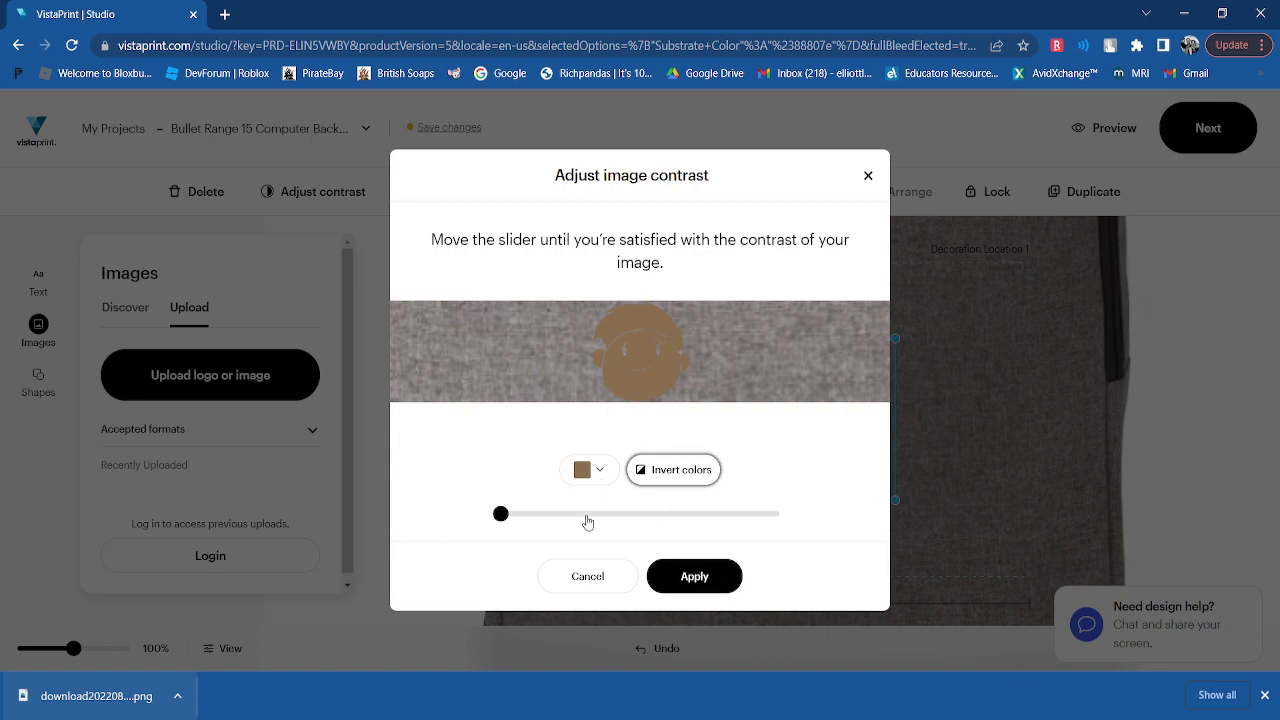
pyautogui.moveTo(501, 514); pyautogui.dragTo(599, 514)
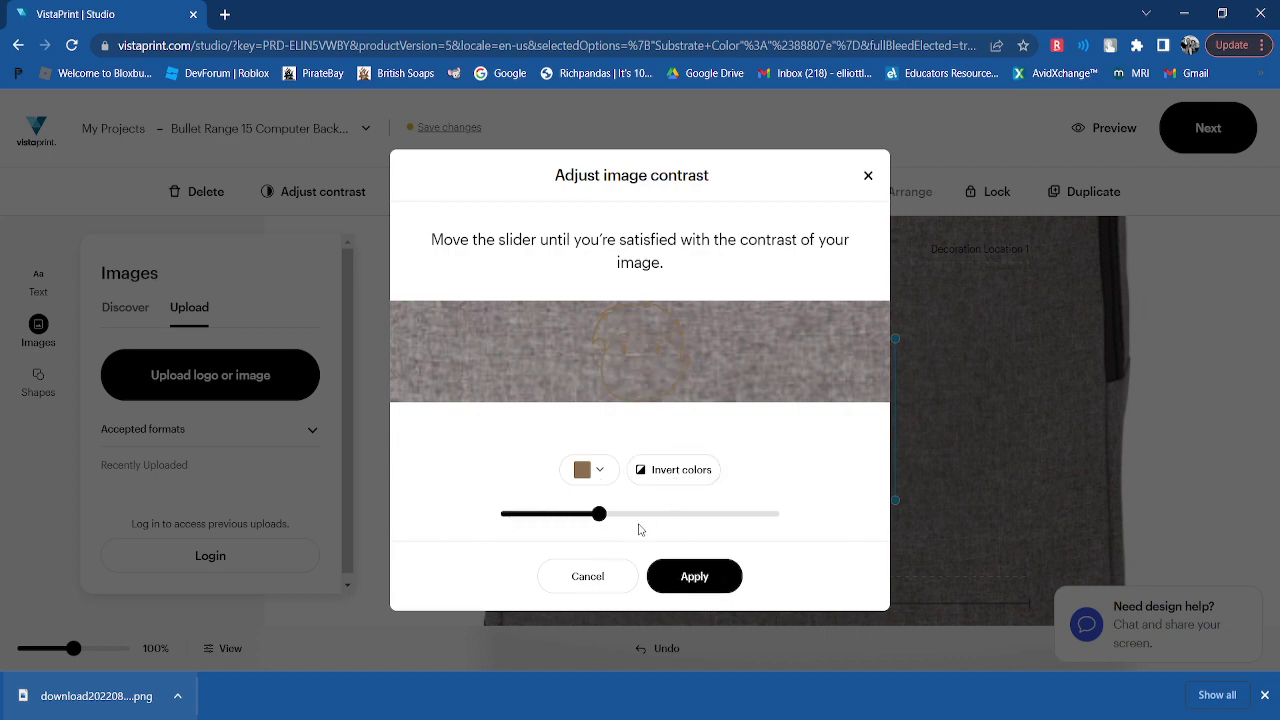
pyautogui.click(674, 487)
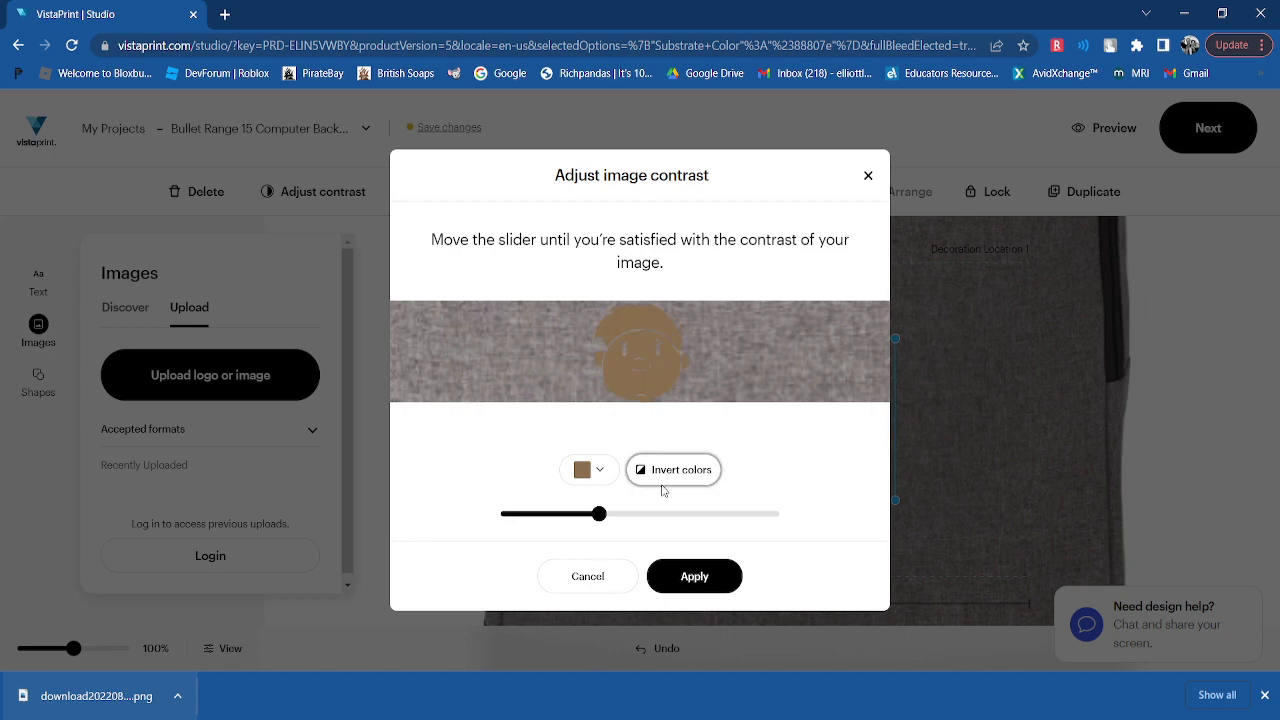
pyautogui.click(665, 484)
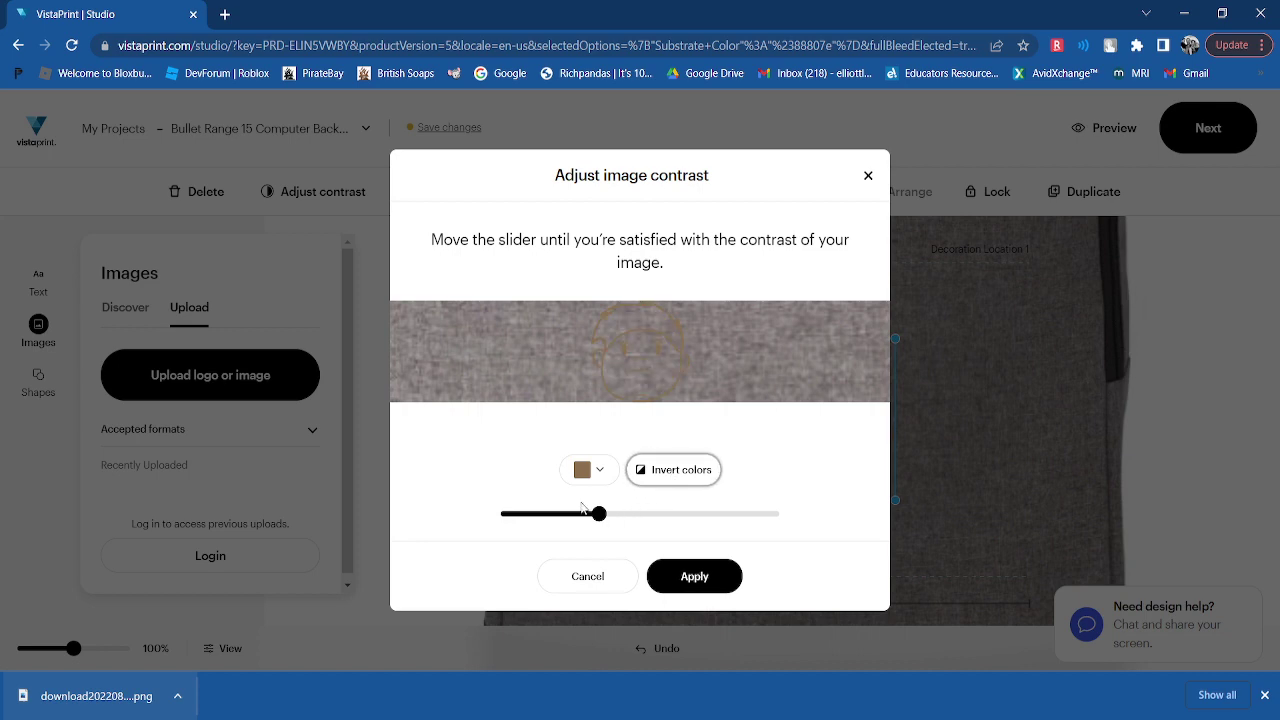
# Invert the cartoon face's colors, lower its contrast to the minimum and apply the adjustment to the backpack design
pyautogui.moveTo(599, 513); pyautogui.dragTo(743, 535)
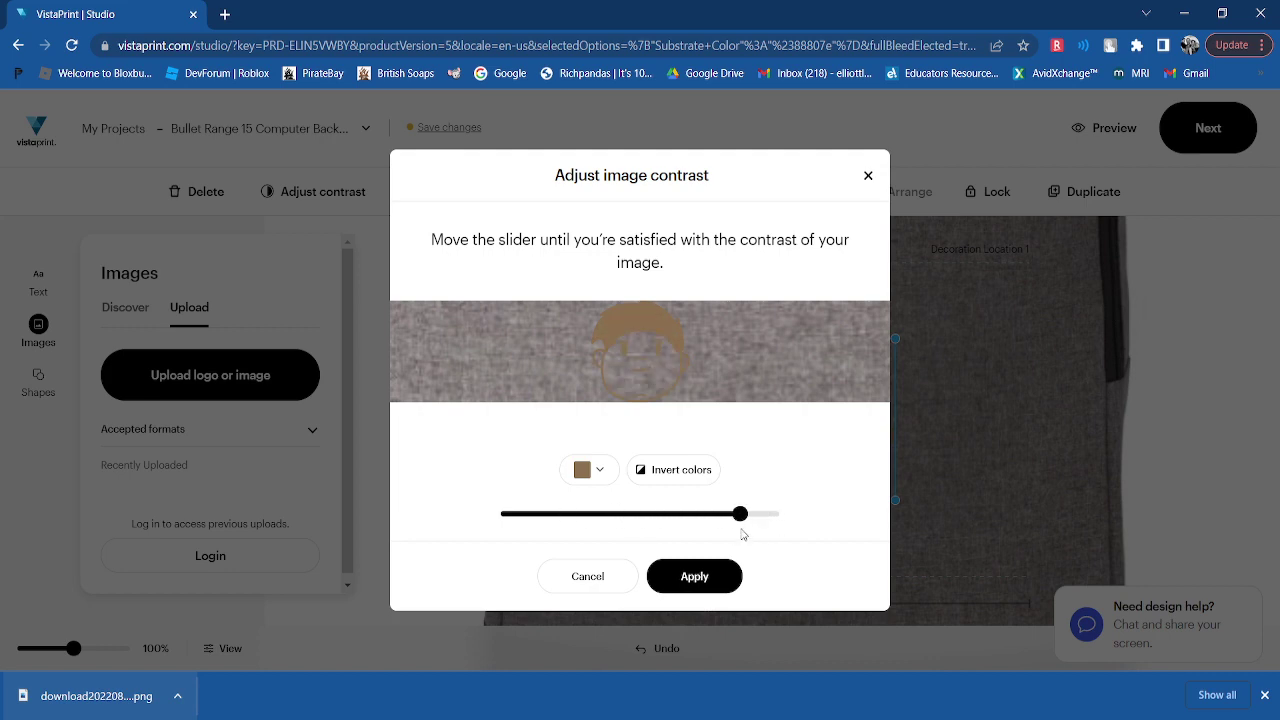
pyautogui.click(683, 472)
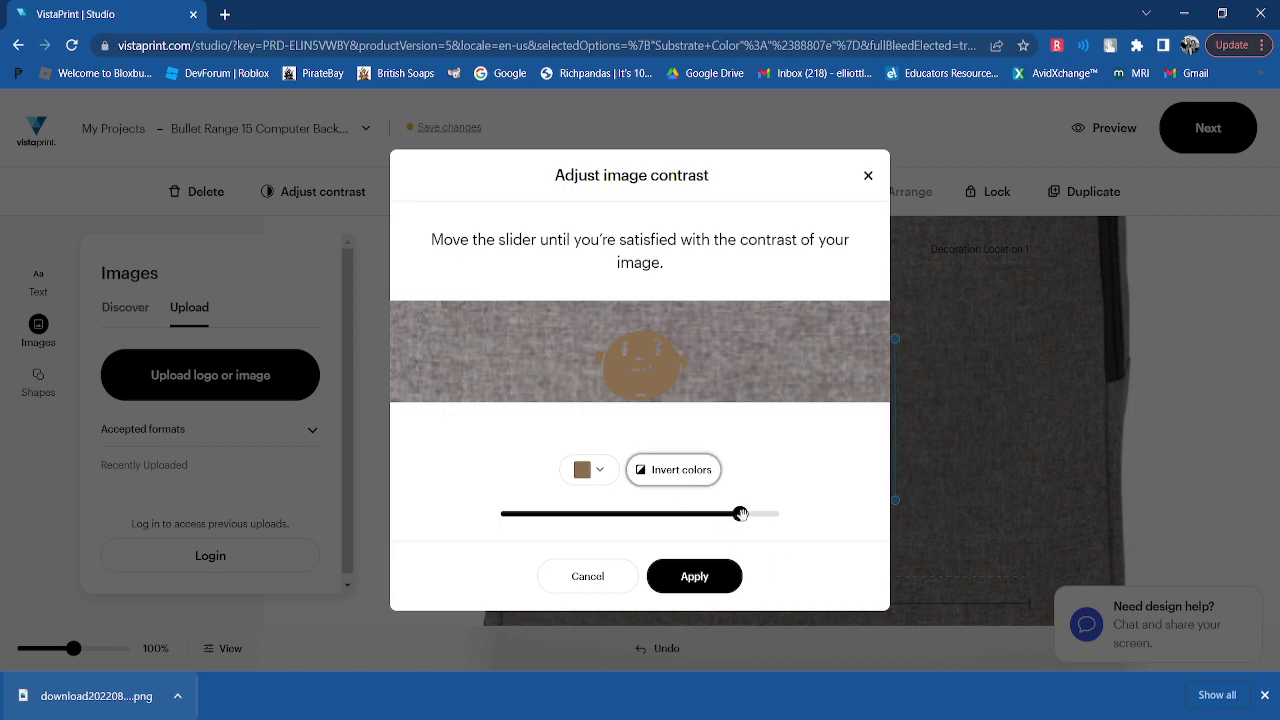
pyautogui.moveTo(738, 514); pyautogui.dragTo(486, 502)
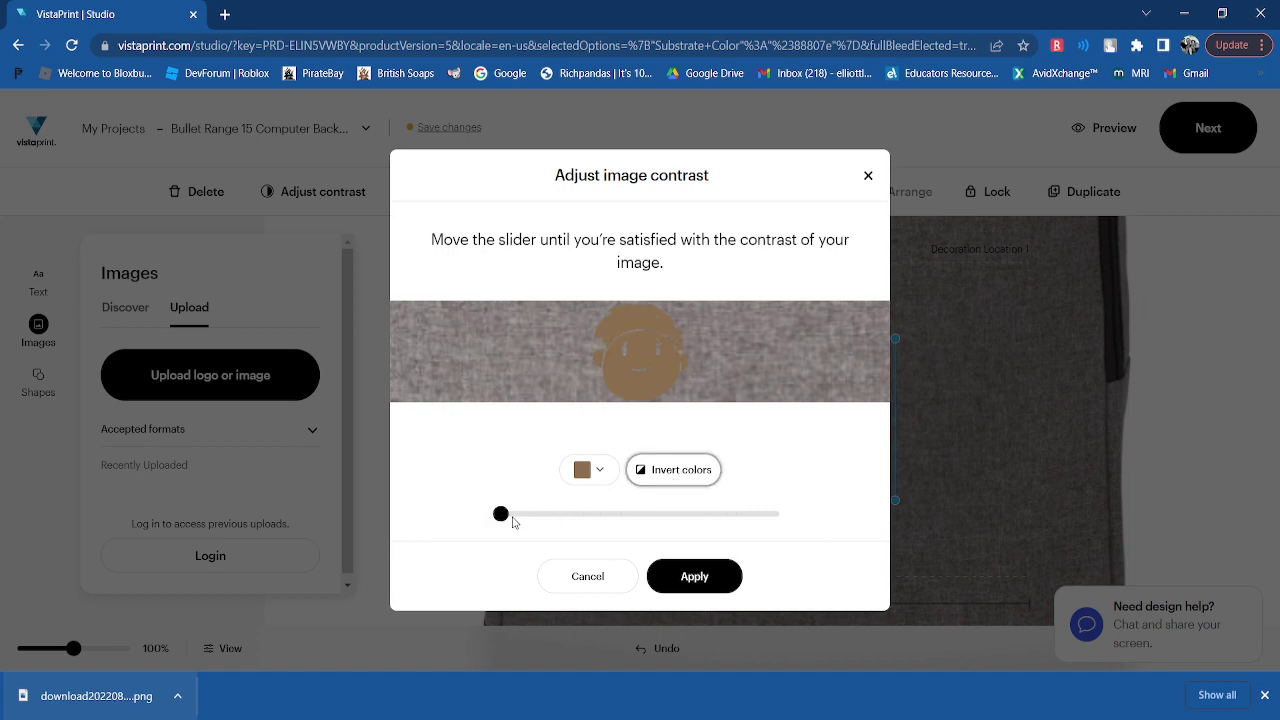
pyautogui.click(694, 576)
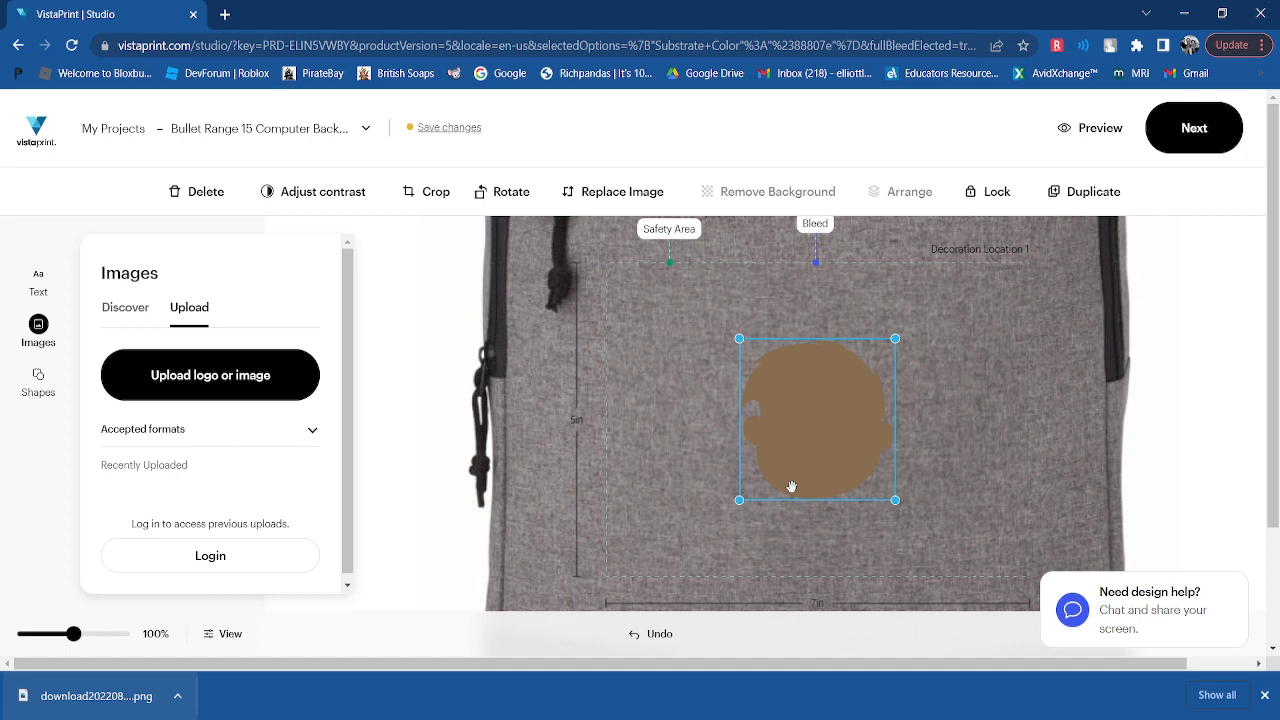
pyautogui.moveTo(791, 486); pyautogui.dragTo(842, 434)
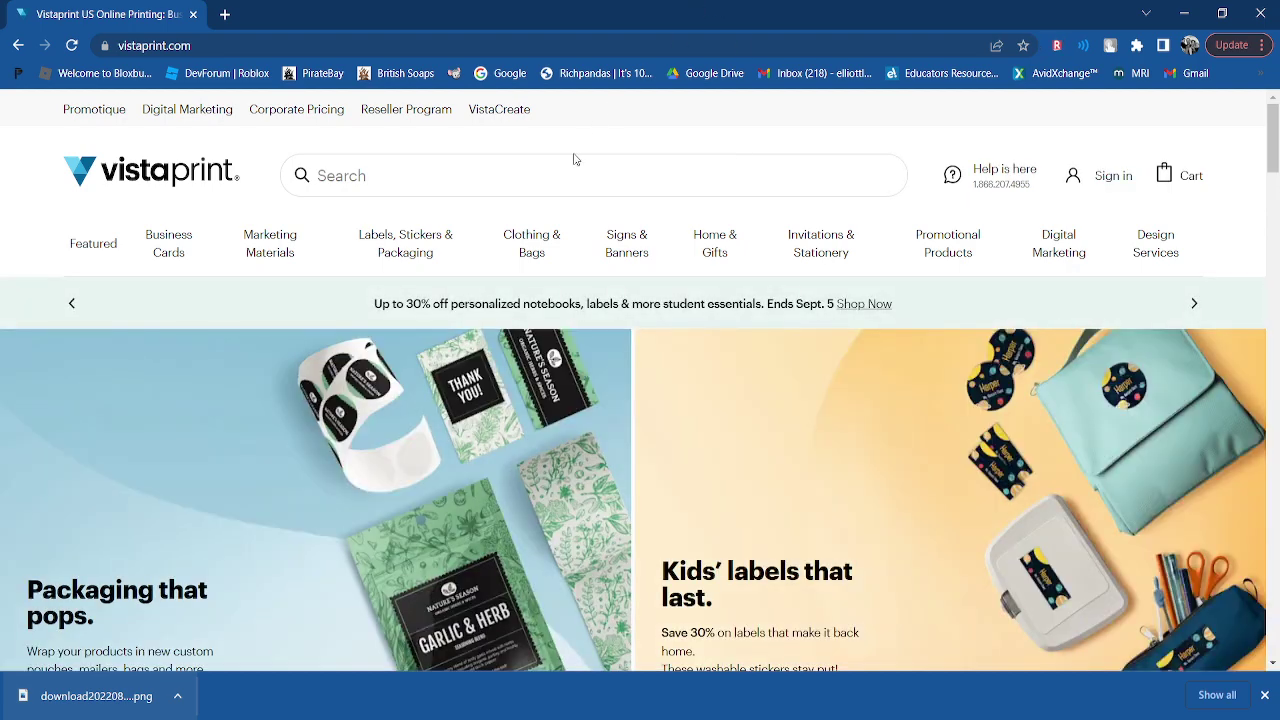
# Browse VistaPrint's custom caps and open the Richardson Fitted Trucker with R-Flex in camouflage
pyautogui.moveTo(531, 258)
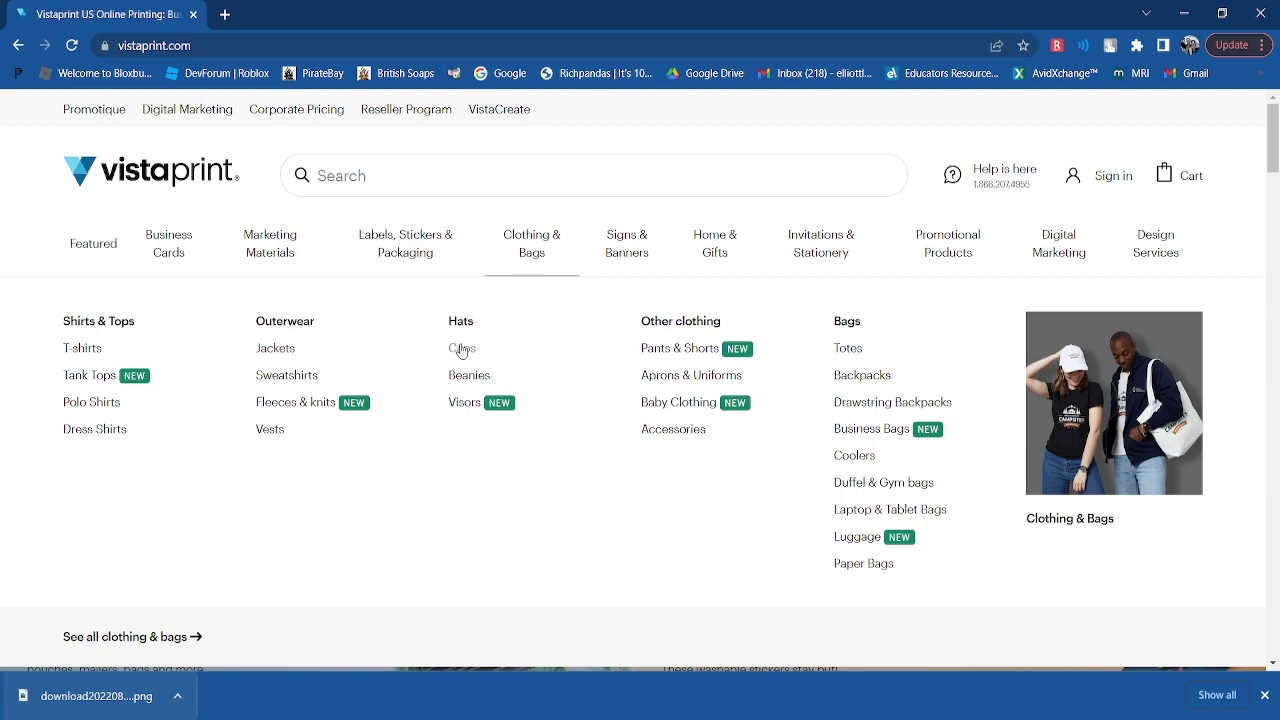
pyautogui.click(462, 350)
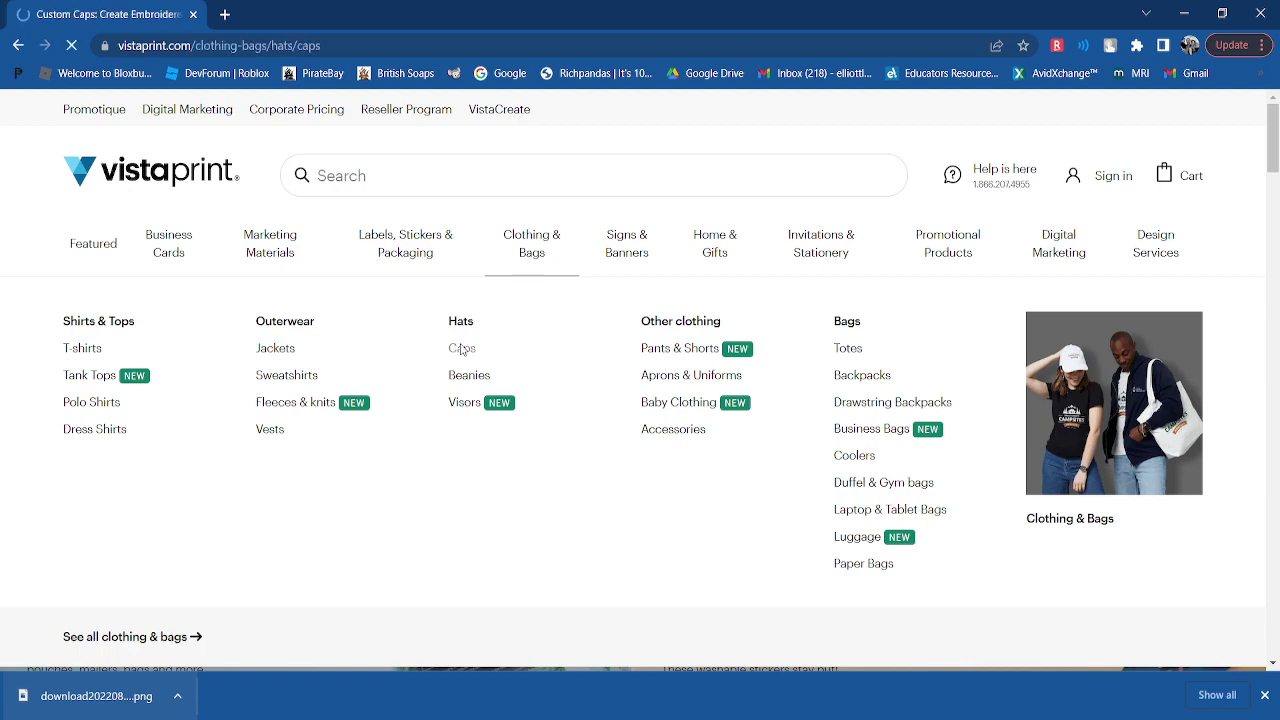
pyautogui.scroll(-2, 520, 345)
pyautogui.scroll(-2, 526, 345)
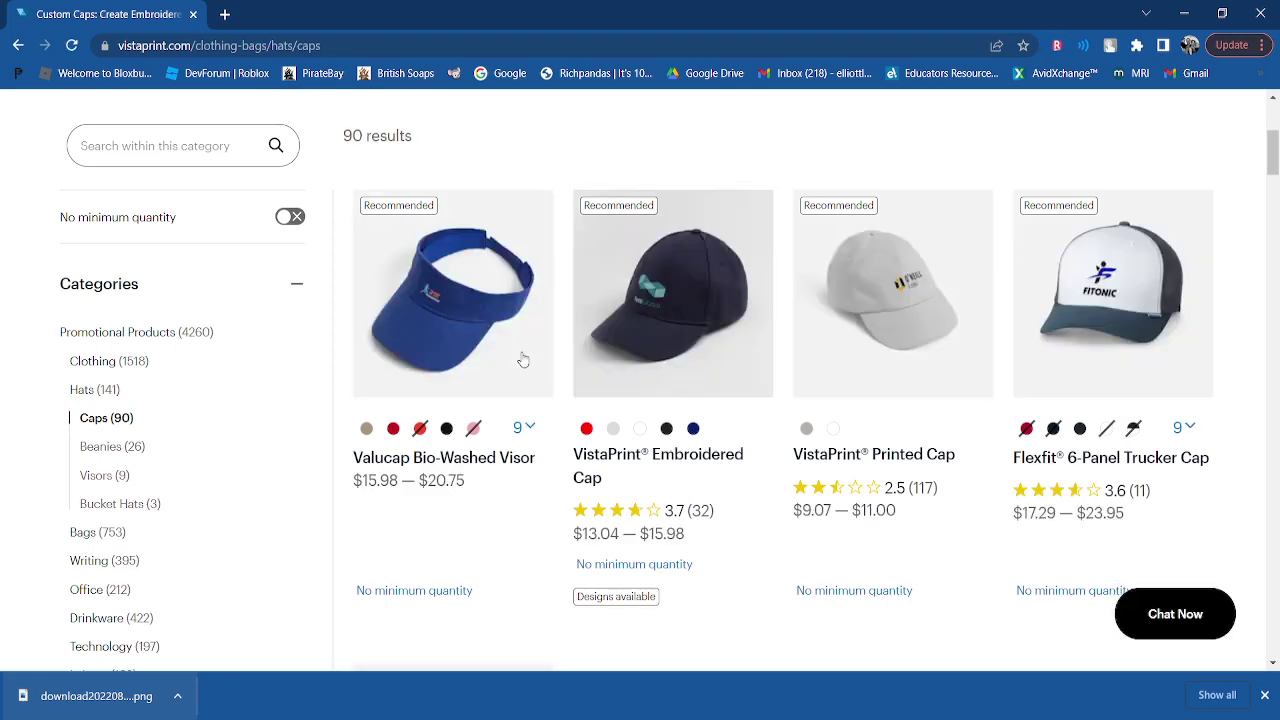
pyautogui.scroll(-4, 522, 360)
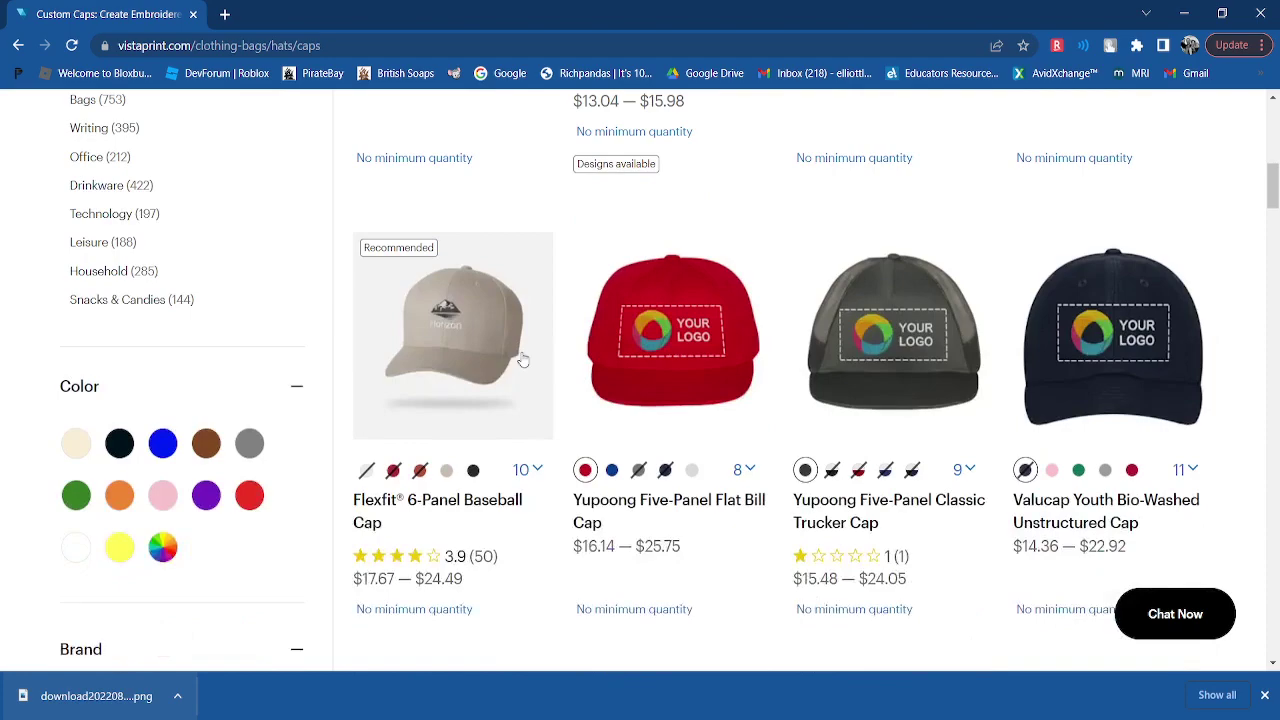
pyautogui.scroll(-5, 522, 360)
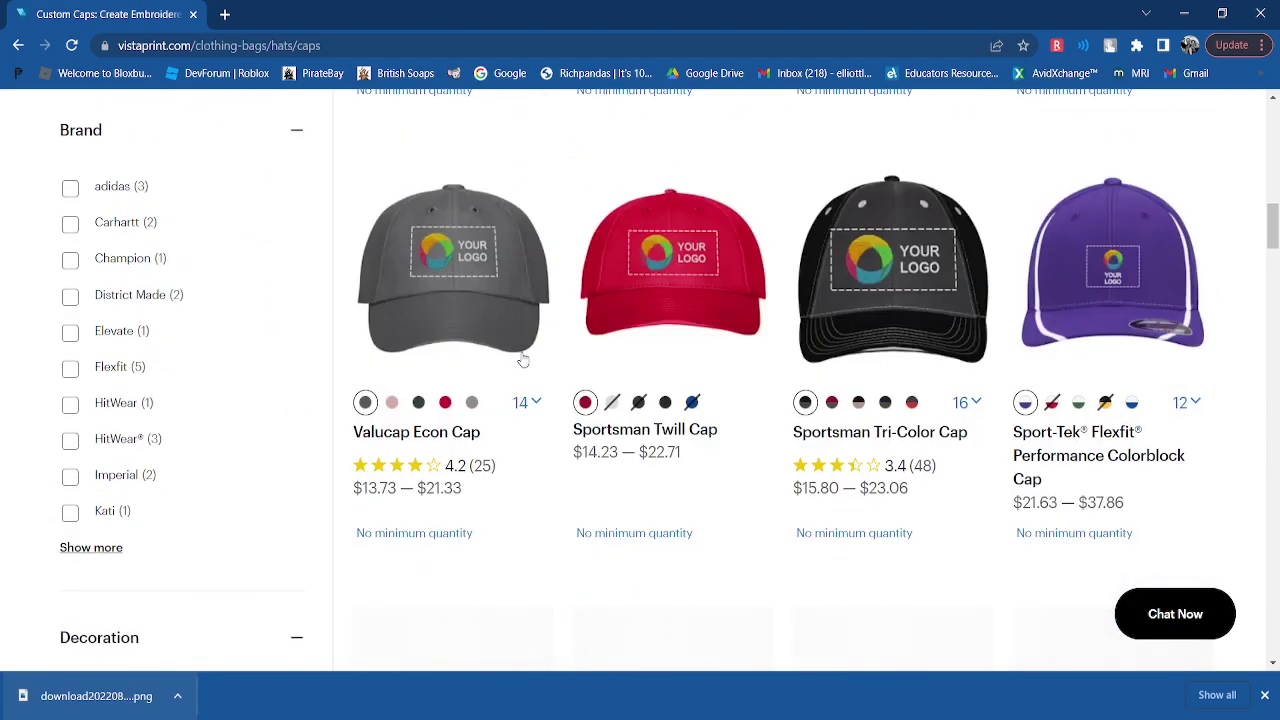
pyautogui.scroll(-3, 1029, 472)
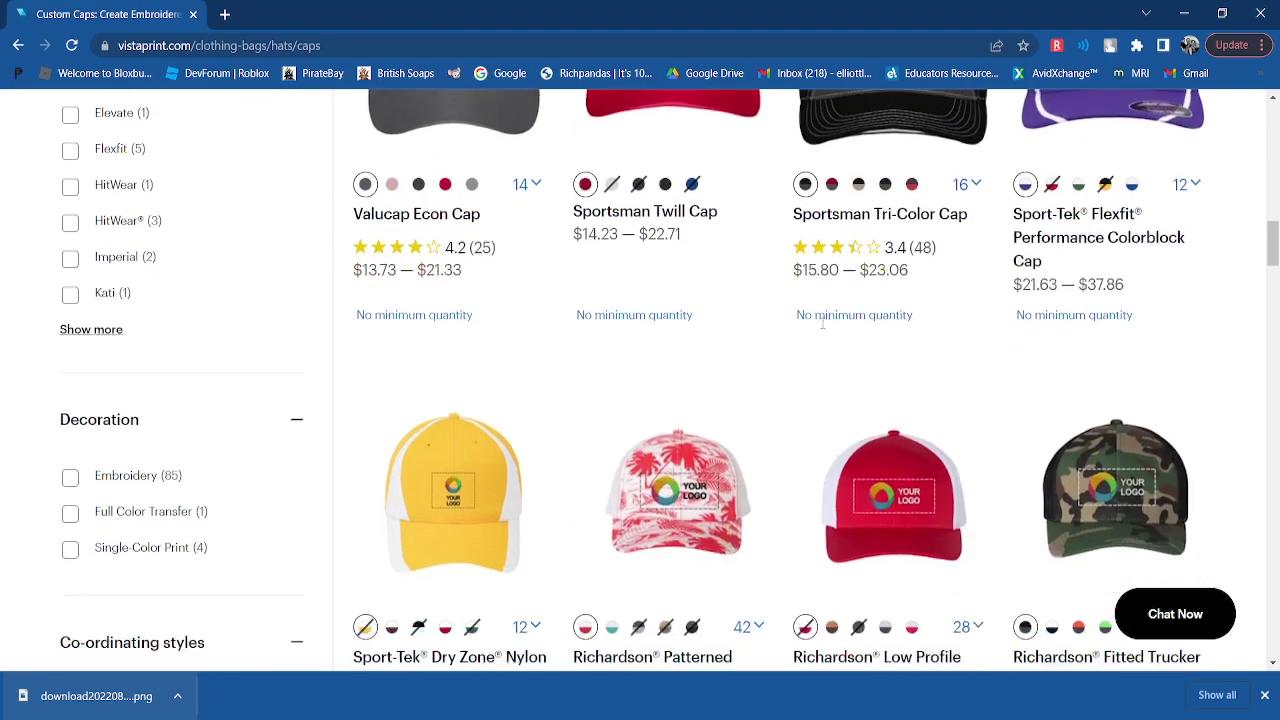
pyautogui.scroll(-2, 1029, 472)
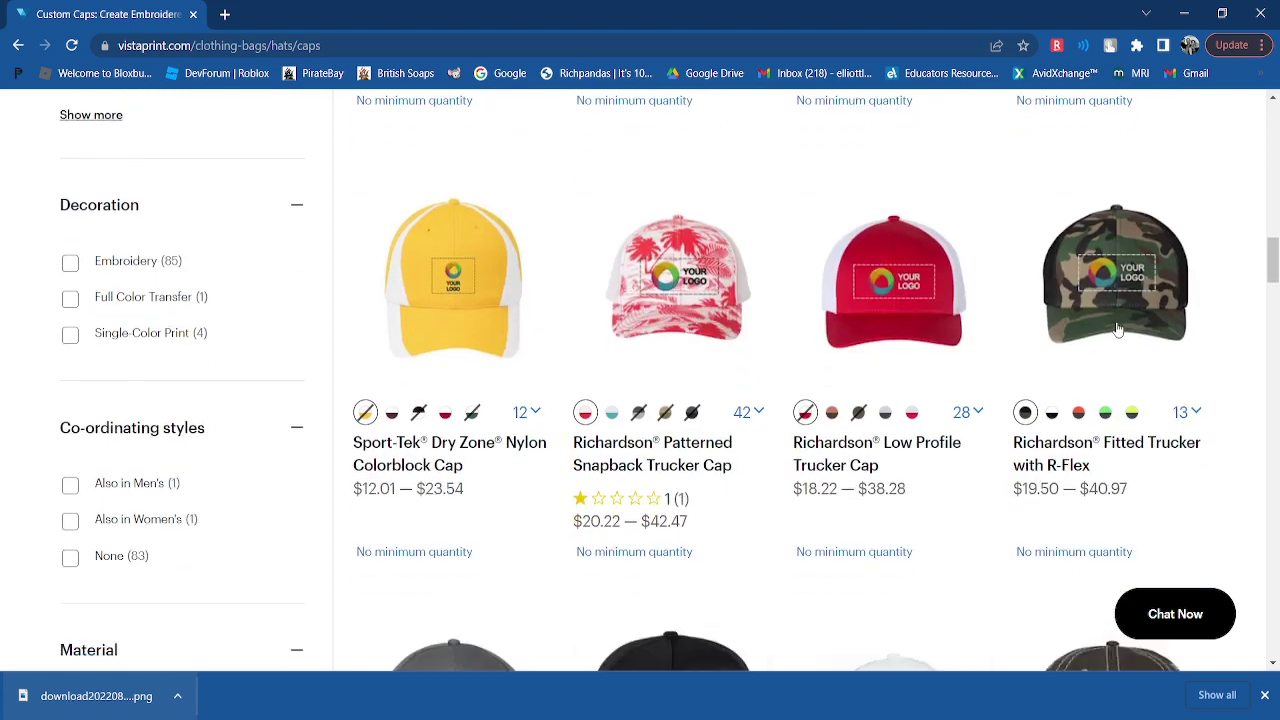
pyautogui.click(1118, 330)
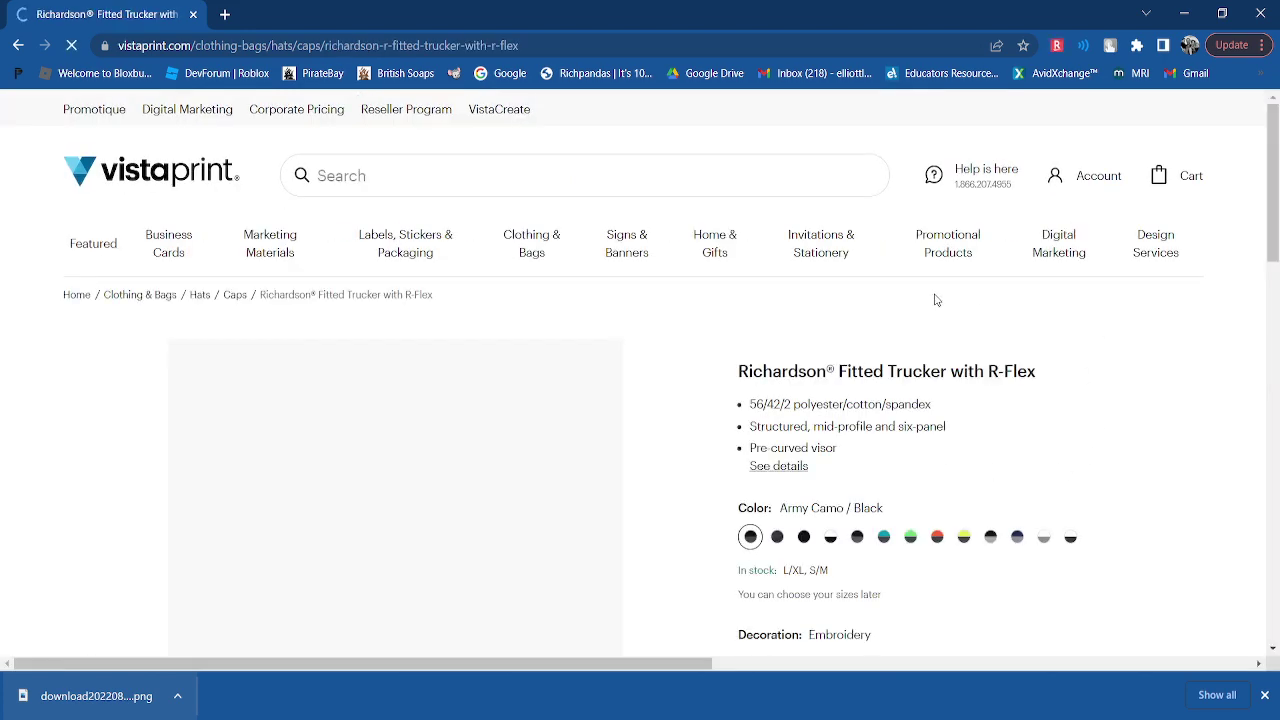
# Start a custom design for the cap in Army Camo / Black
pyautogui.scroll(-2, 852, 343)
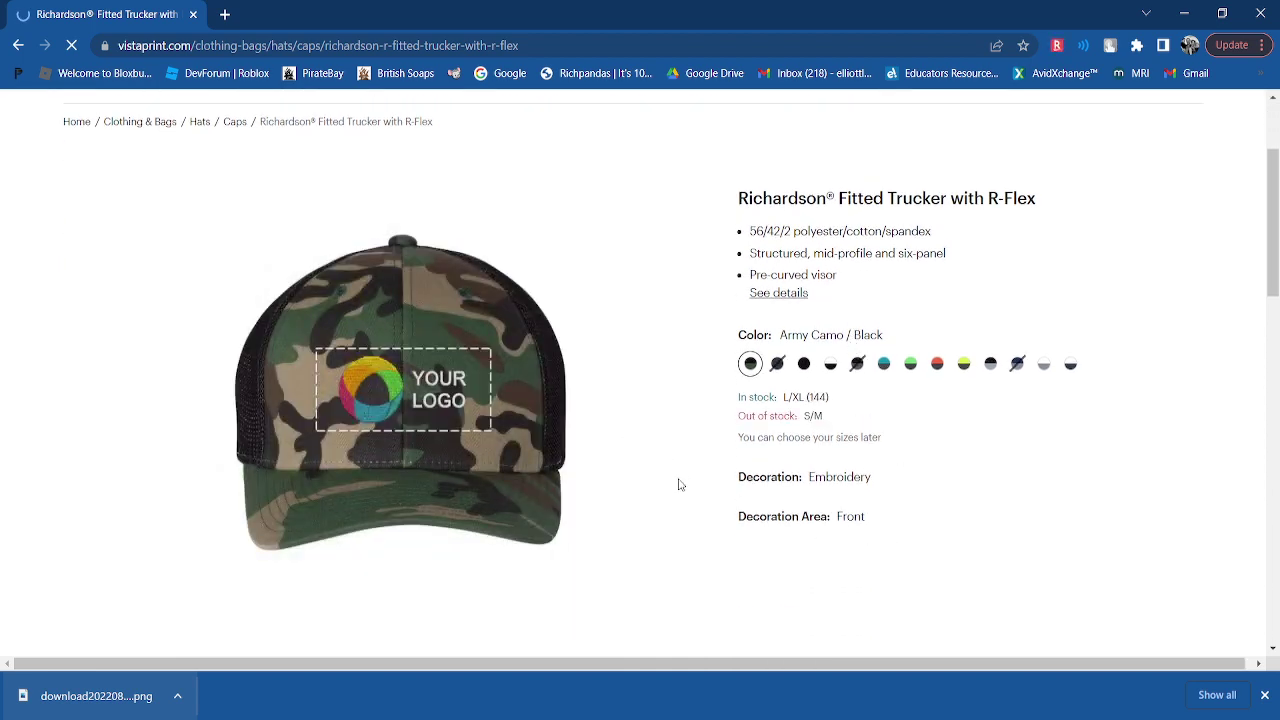
pyautogui.scroll(-7, 791, 517)
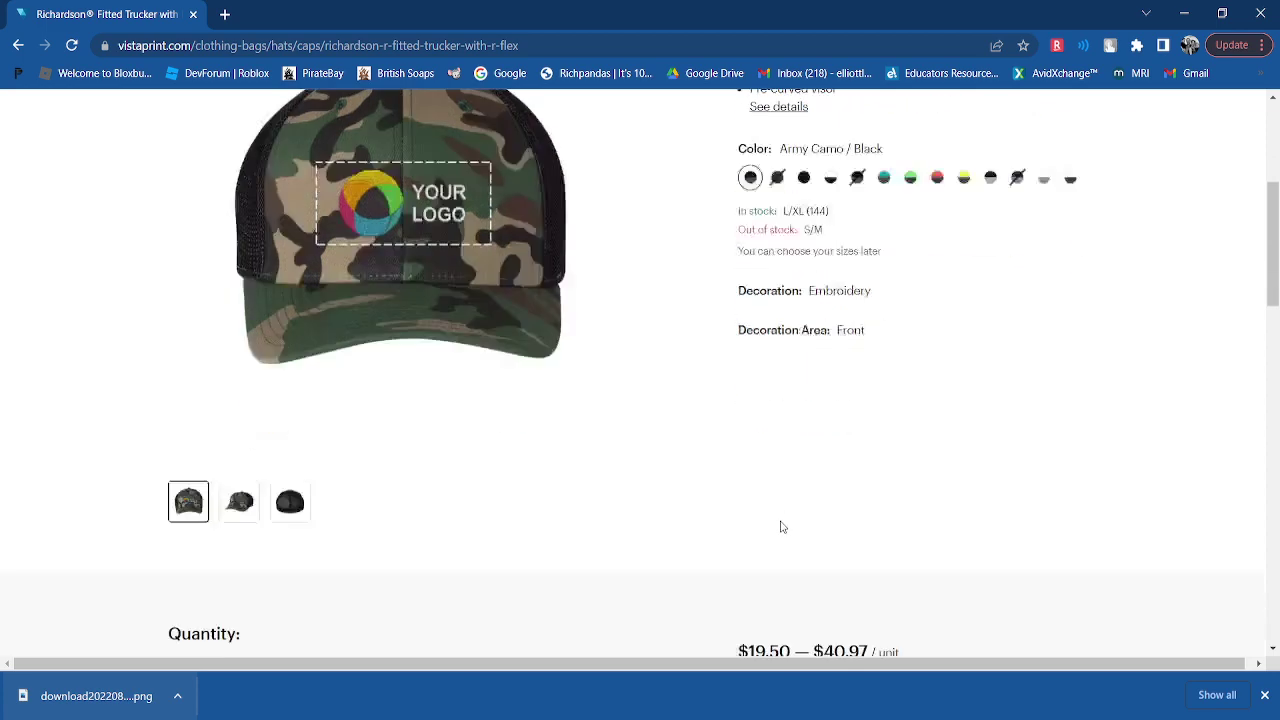
pyautogui.click(1078, 283)
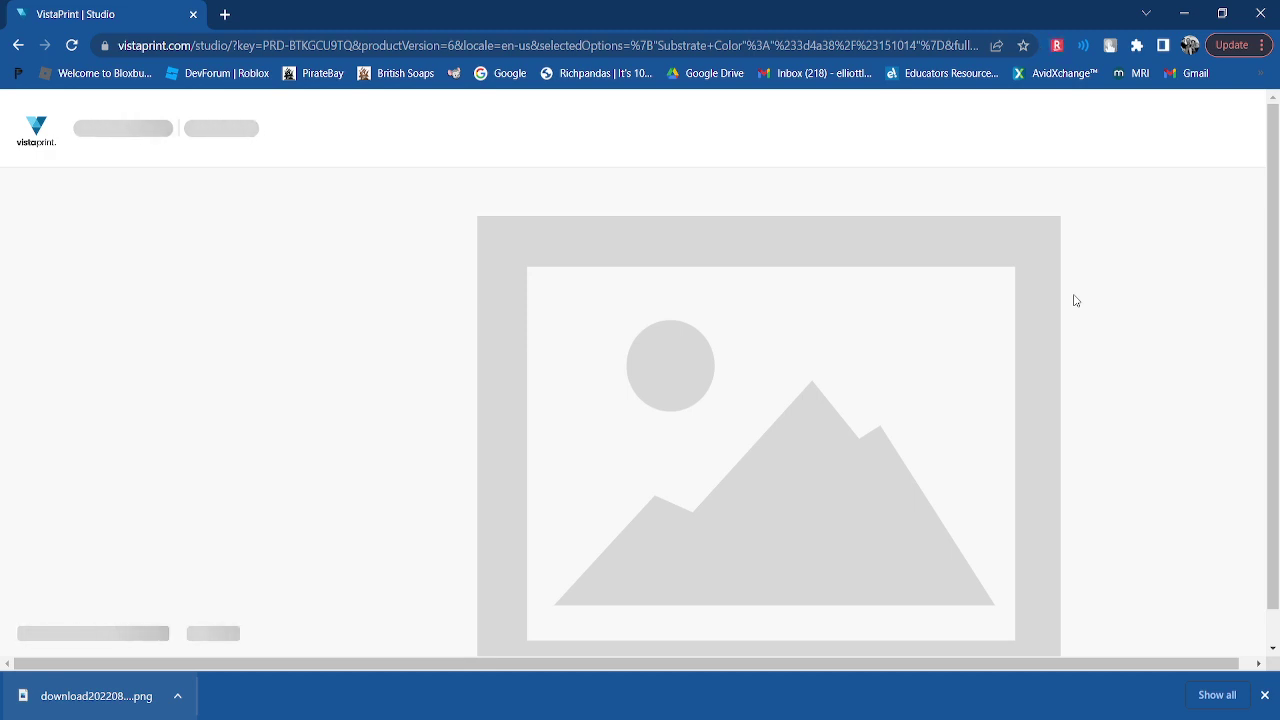
# Examine the cap's front decoration area and the uploaded images offered for its design placeholder, and close the image picker without choosing one
pyautogui.scroll(-2, 1073, 293)
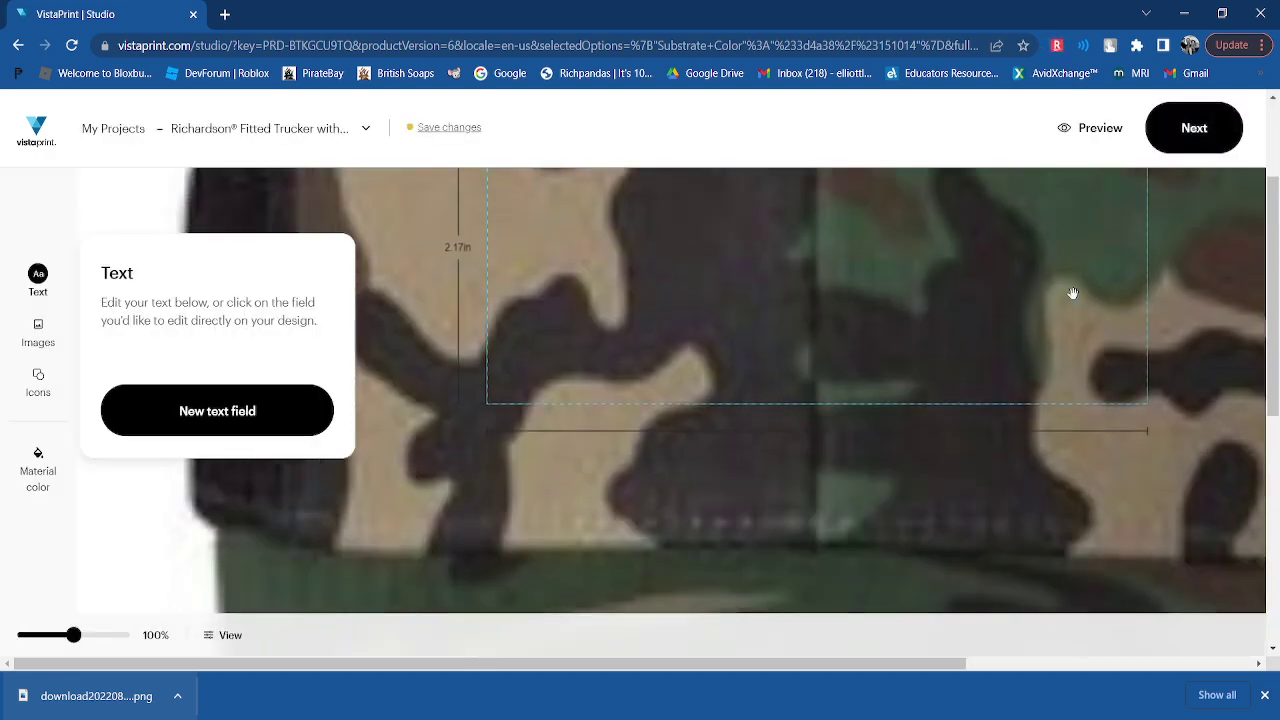
pyautogui.scroll(-4, 948, 317)
pyautogui.scroll(5, 943, 312)
pyautogui.scroll(-2, 937, 318)
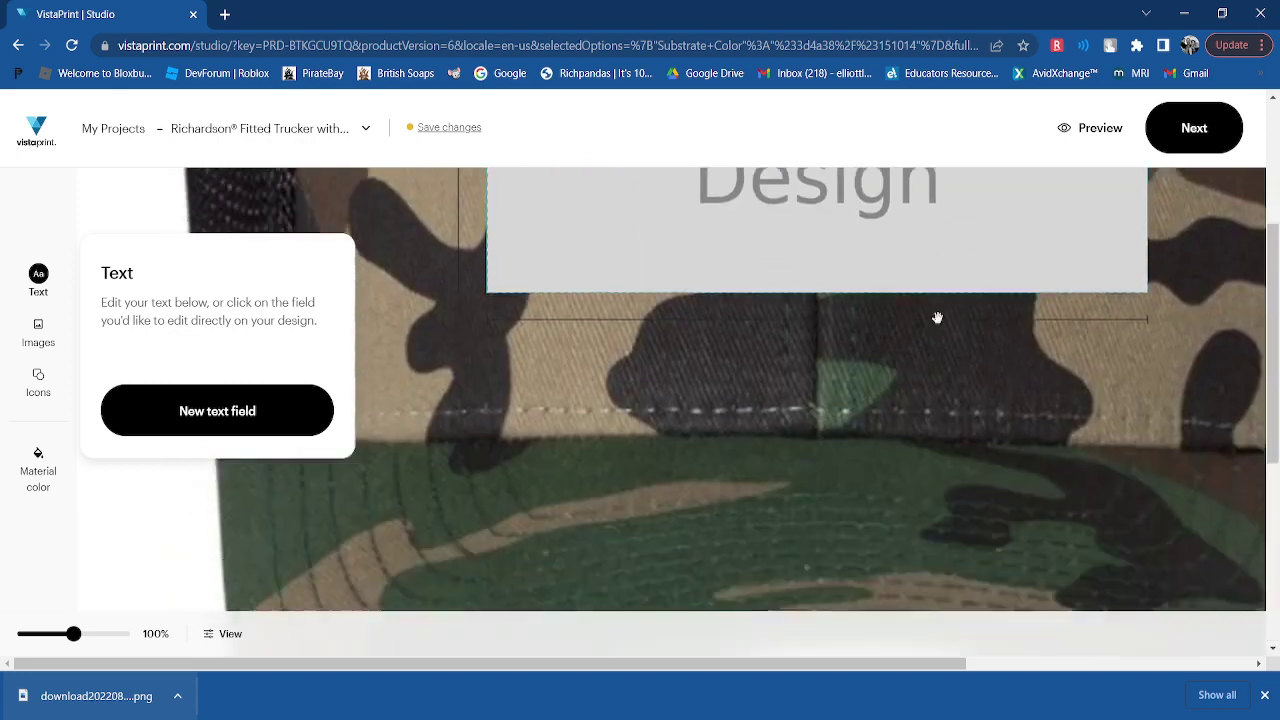
pyautogui.scroll(3, 937, 318)
pyautogui.scroll(-2, 937, 318)
pyautogui.scroll(2, 937, 317)
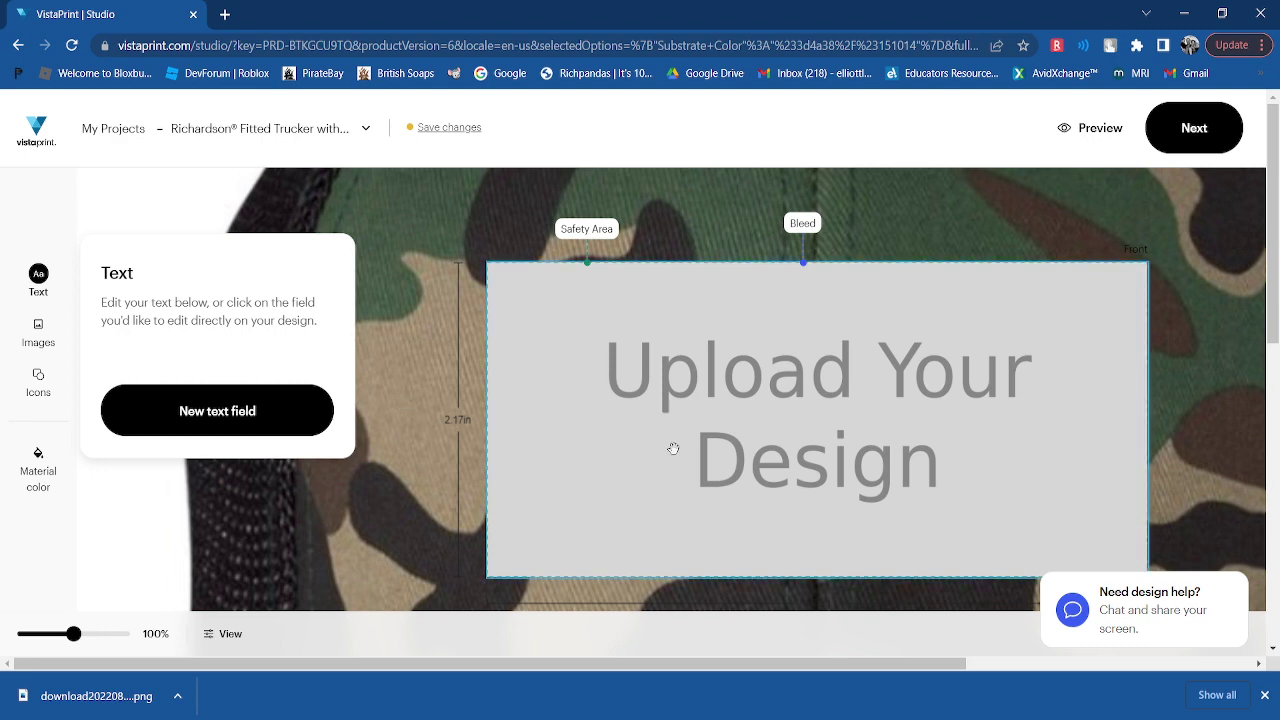
pyautogui.click(511, 483)
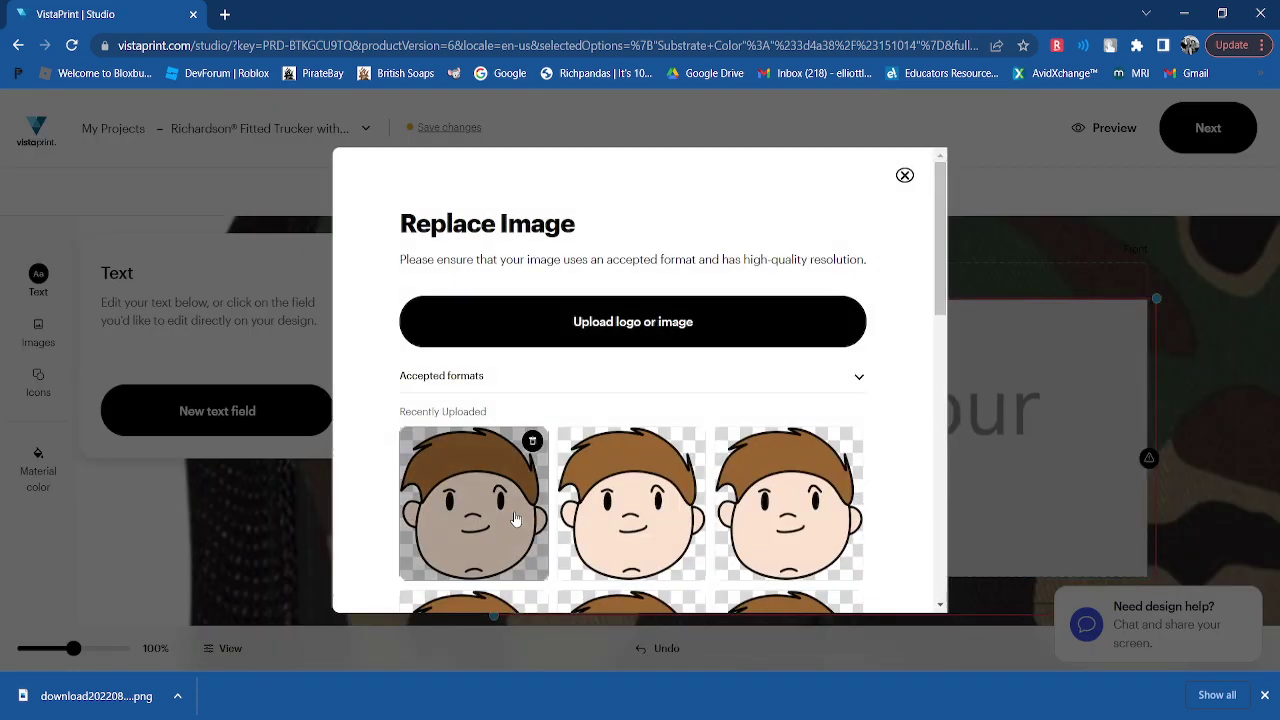
pyautogui.click(905, 178)
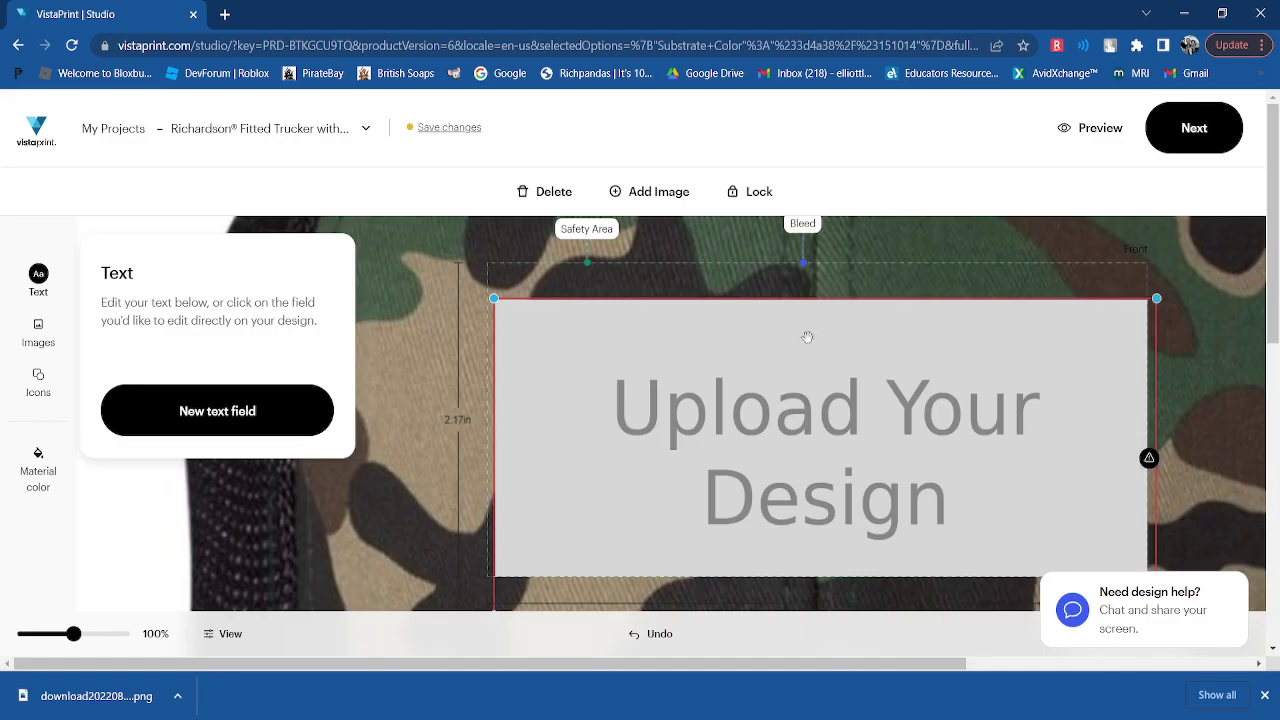